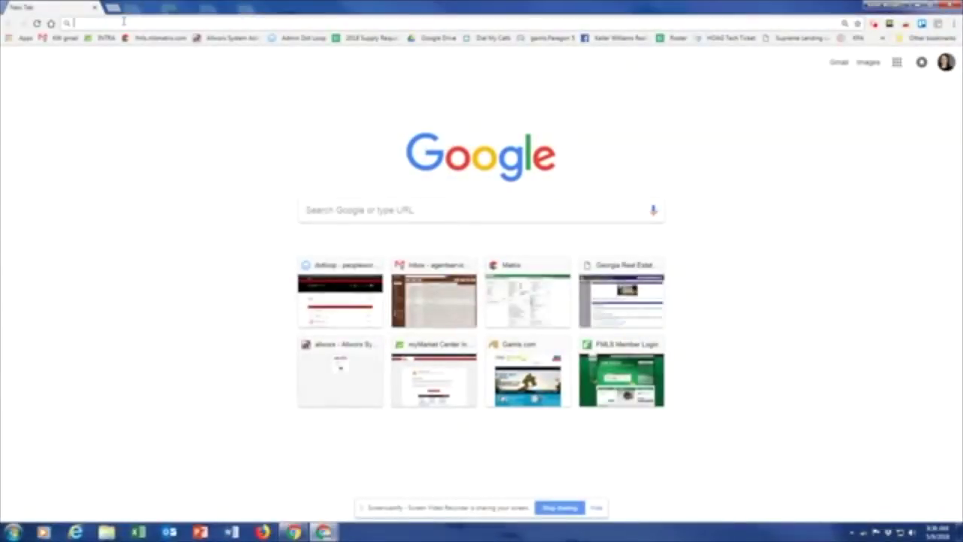
Step: Go to FMLS.com and launch Bridge Listing Input from its Products menu in a new tab
type("fmls.com")
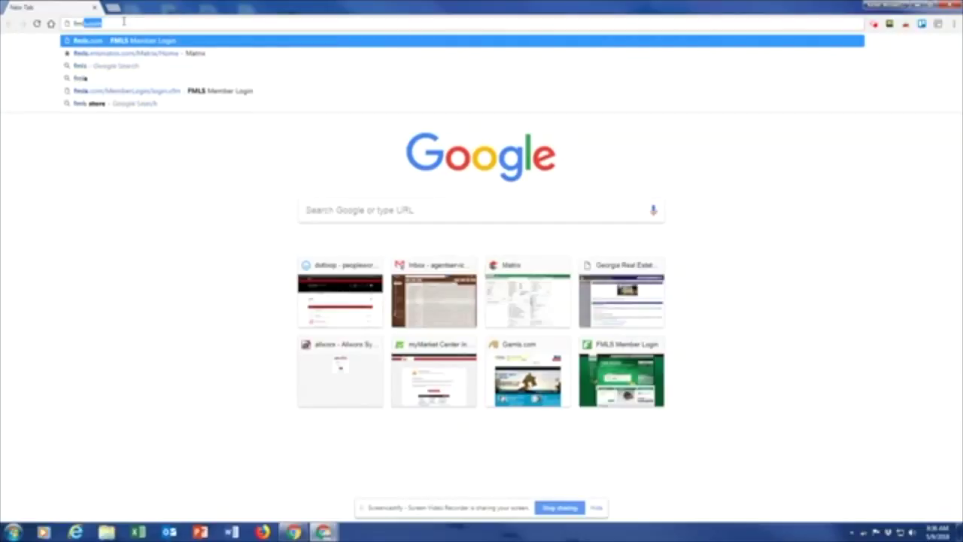
key("Return")
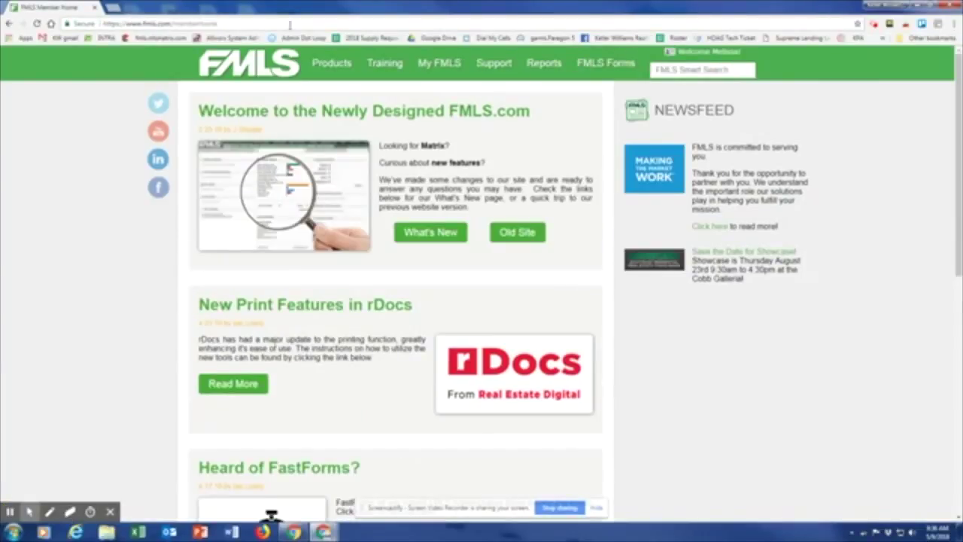
mouse_move(322, 59)
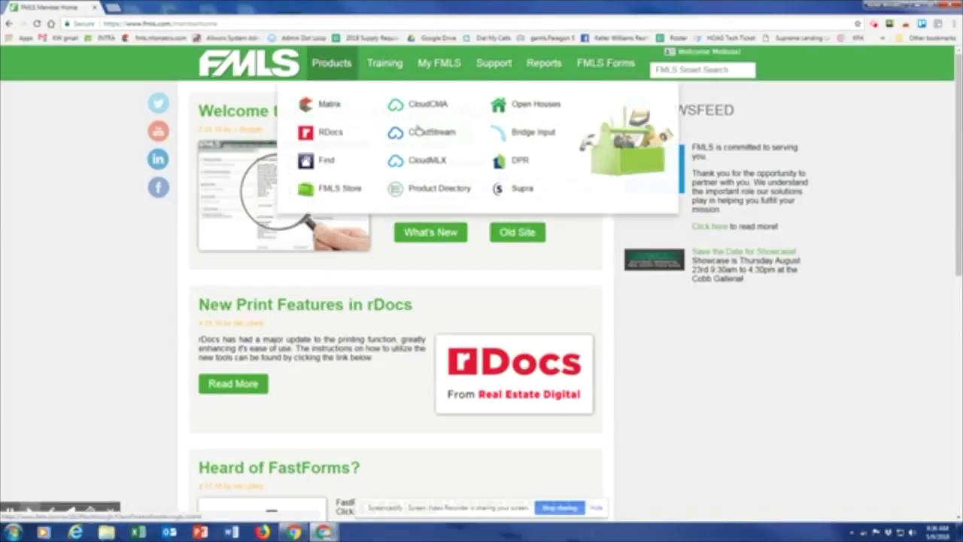
left_click(520, 142)
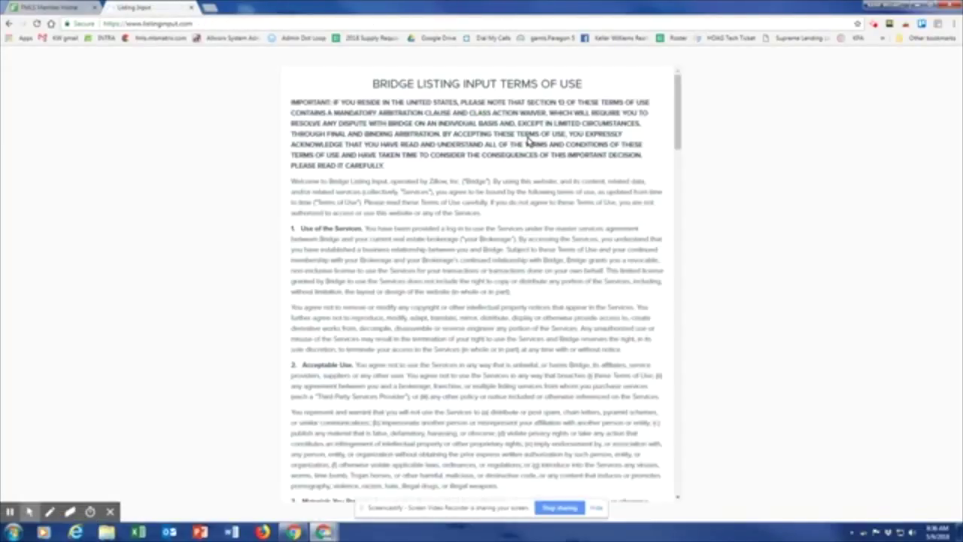
Step: Scroll to the end of the Terms of Use and accept them with I Agree
scroll(566, 181, "down", 10)
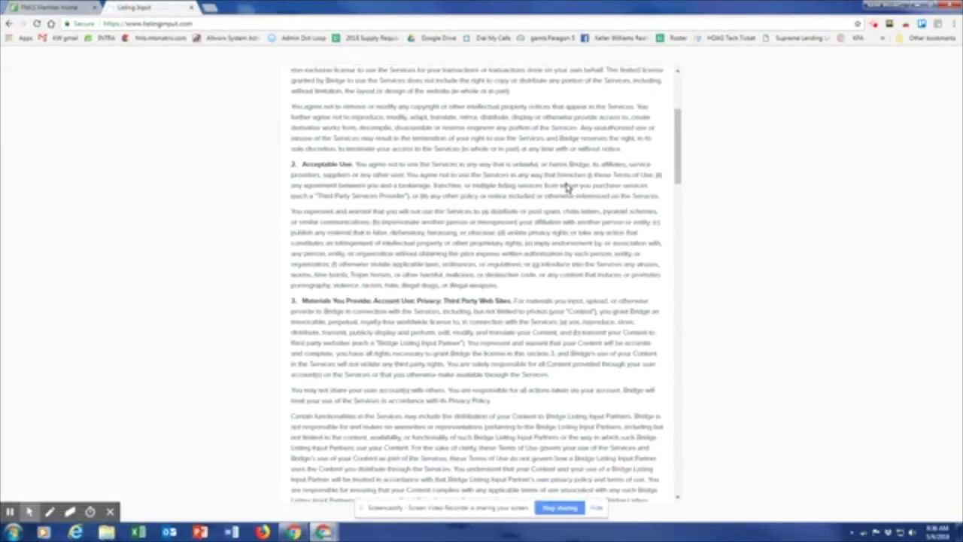
scroll(568, 191, "down", 20)
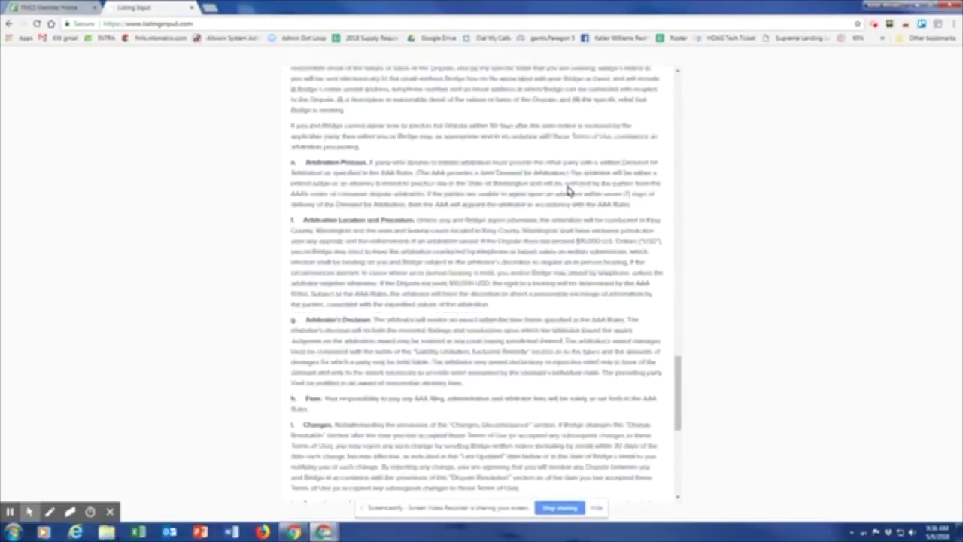
scroll(568, 190, "down", 5)
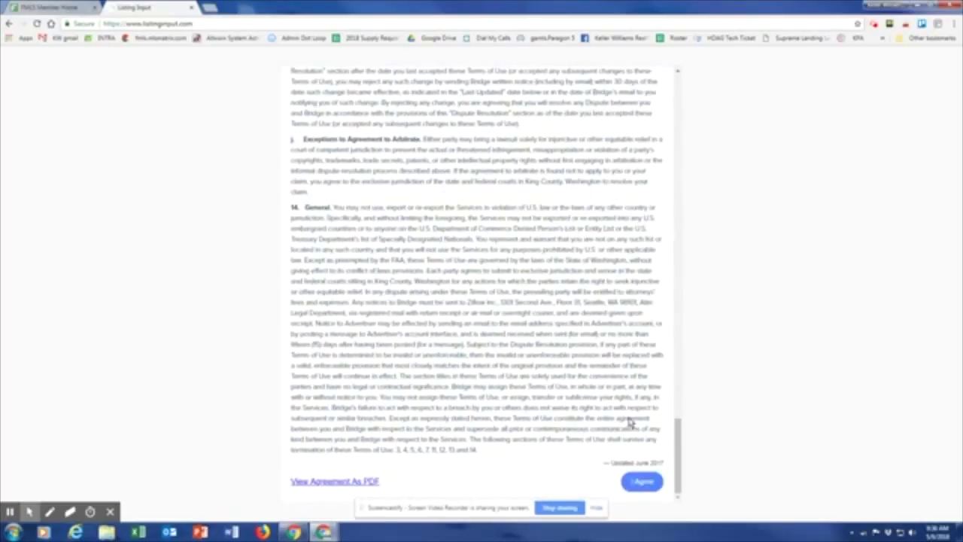
left_click(641, 481)
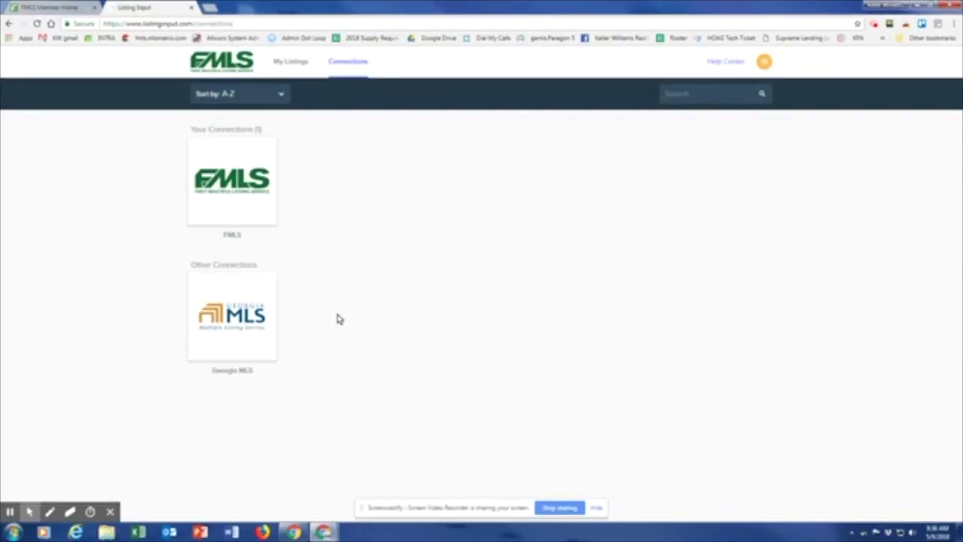
Step: Add Georgia MLS from Other Connections and confirm the connection
left_click(248, 324)
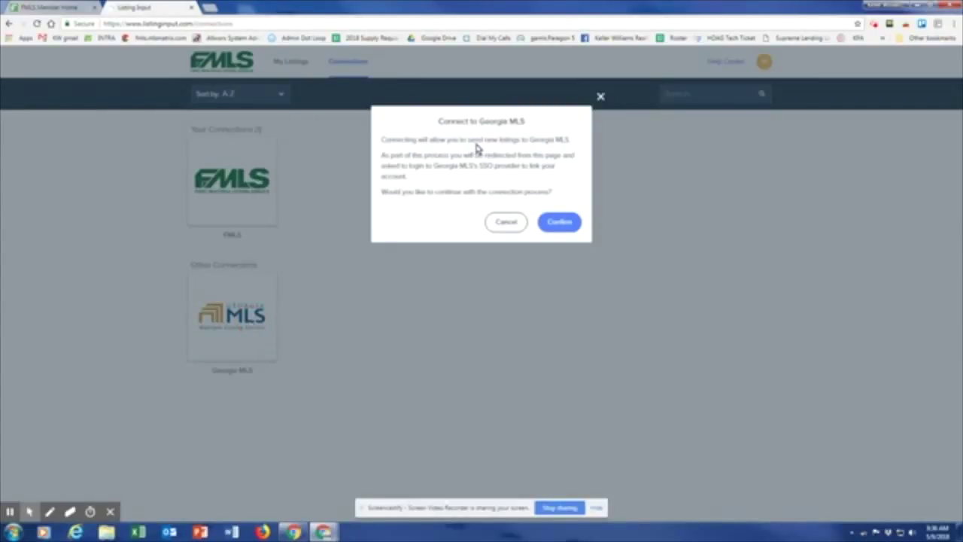
left_click(560, 222)
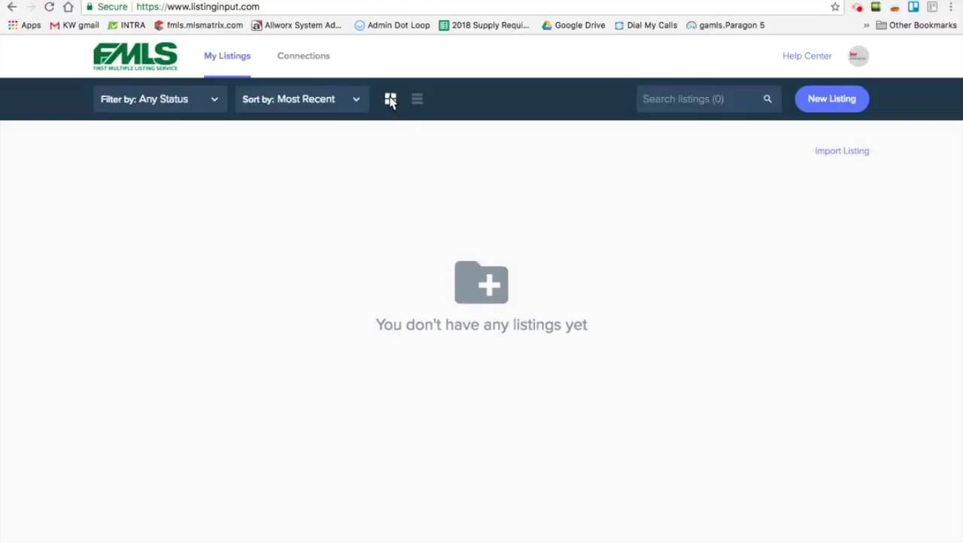
Step: Switch the empty My Listings page to list view, then back to grid view
left_click(418, 100)
left_click(391, 100)
left_click(165, 113)
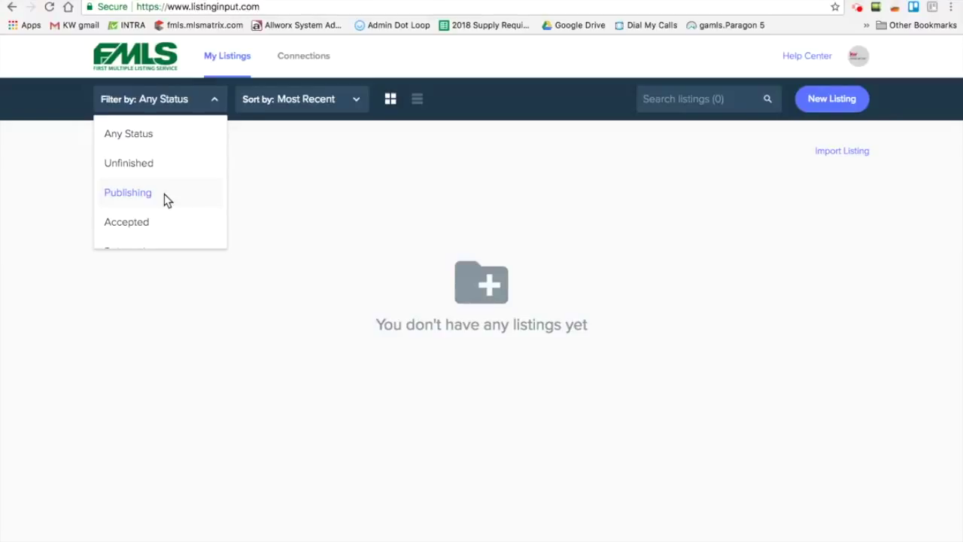
scroll(158, 225, "down", 1)
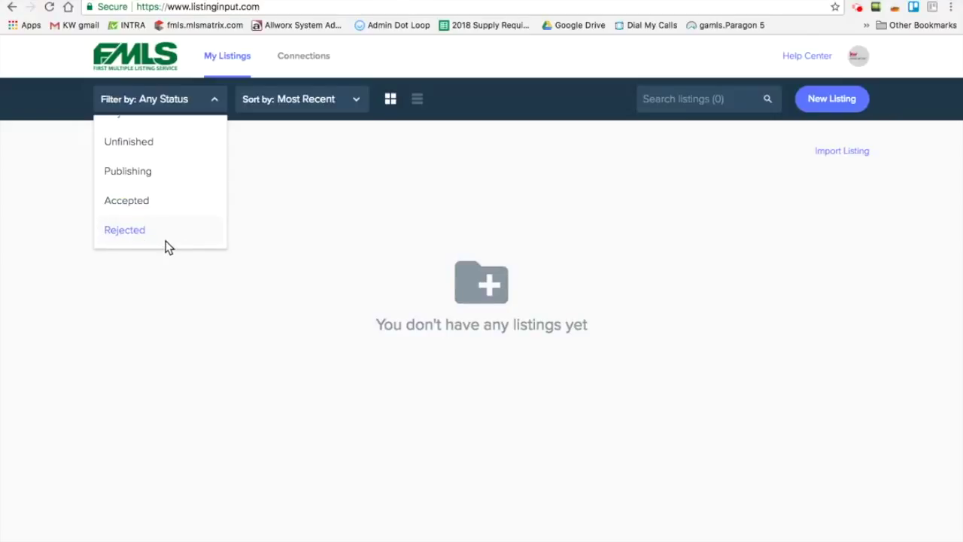
left_click(170, 99)
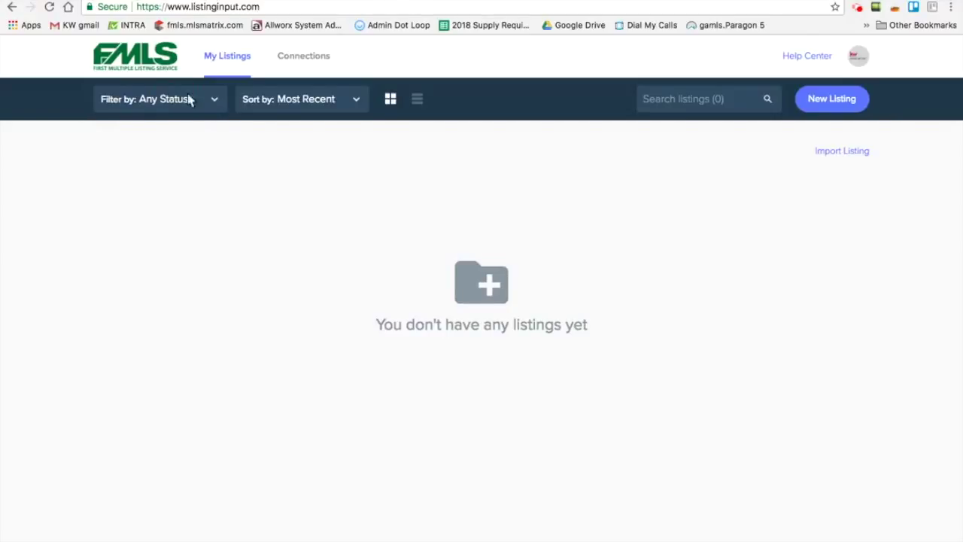
left_click(309, 100)
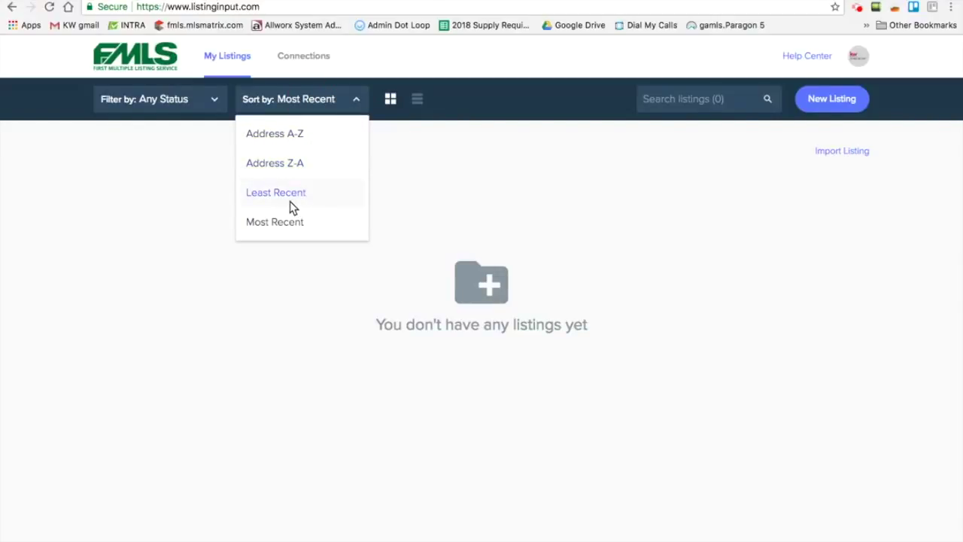
left_click(322, 99)
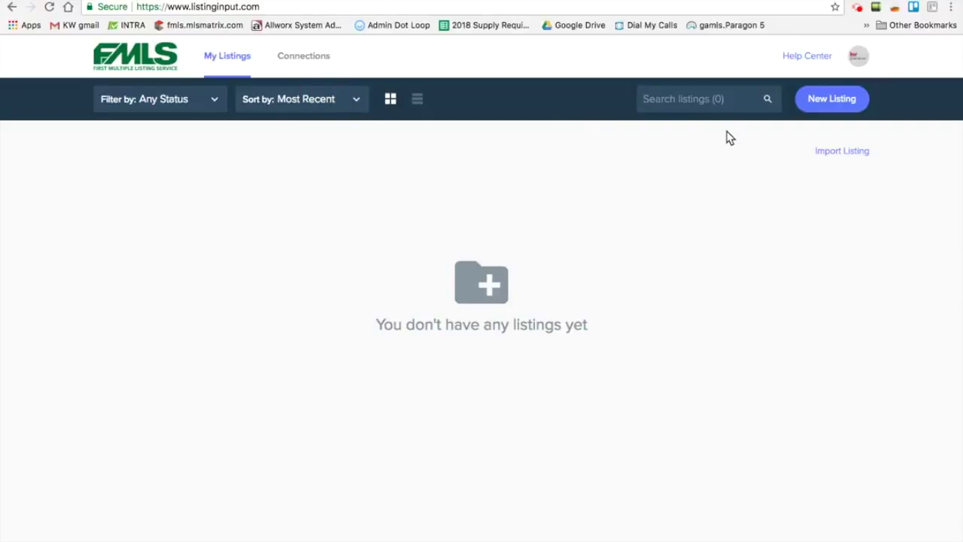
left_click(706, 98)
type("3839")
key("BackSpace")
key("BackSpace")
key("BackSpace")
key("BackSpace")
Step: Go to the Connections page from the top navigation
left_click(304, 66)
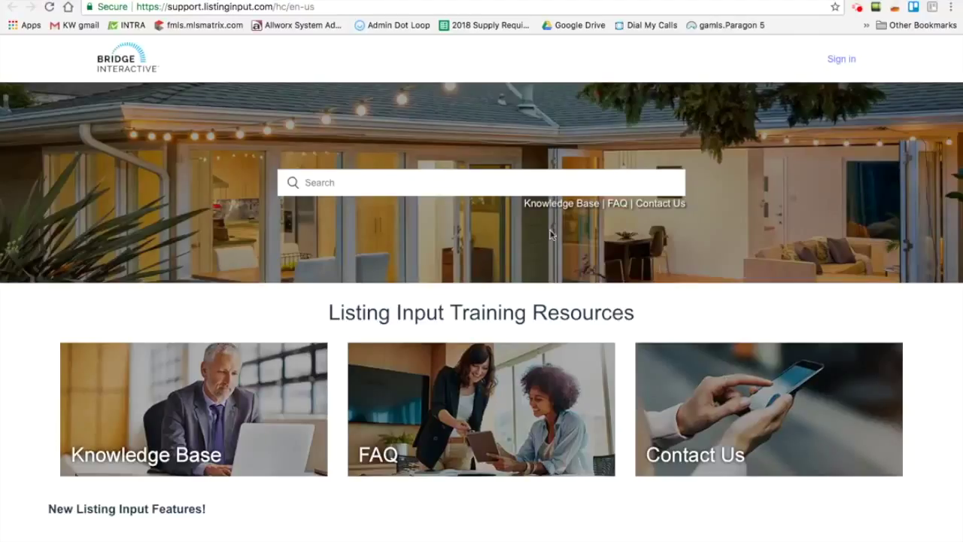
left_click(491, 179)
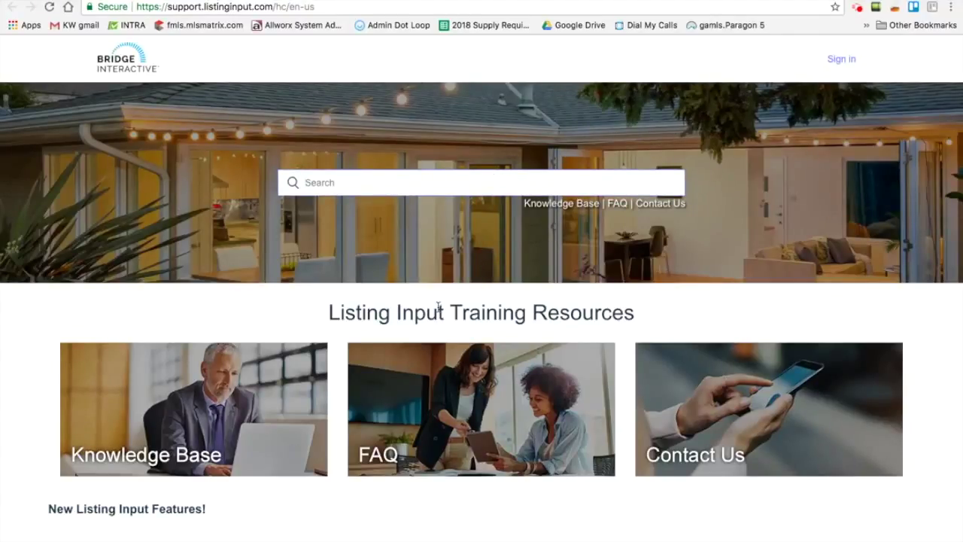
scroll(438, 306, "down", 3)
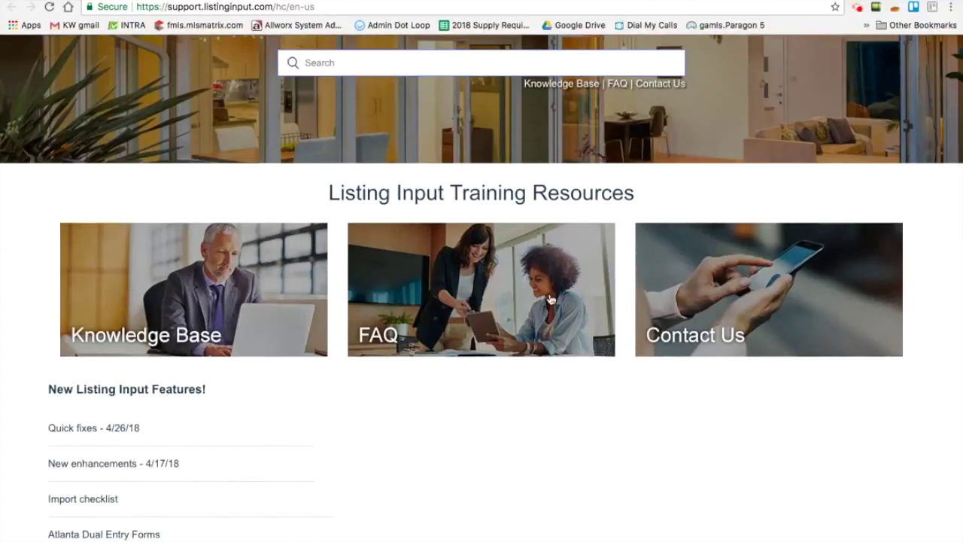
scroll(423, 416, "down", 2)
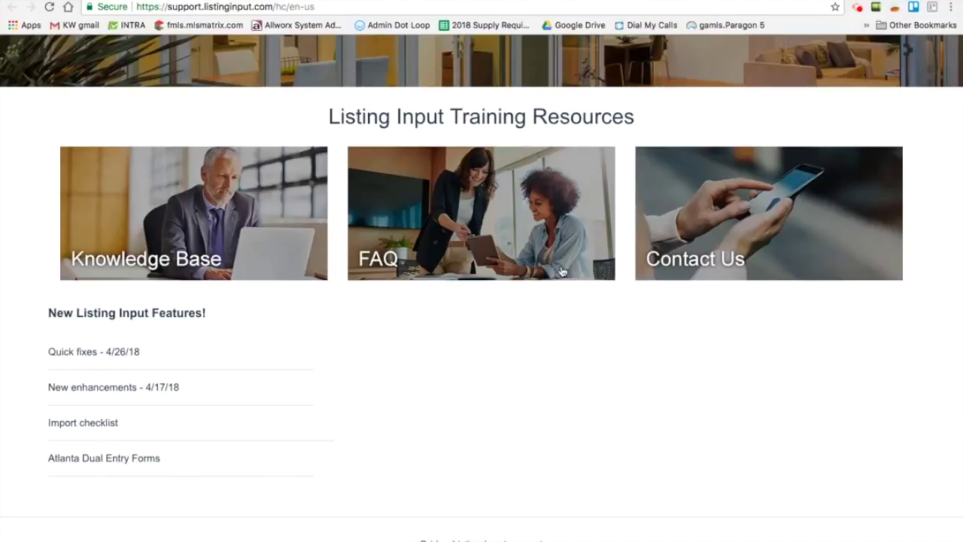
scroll(561, 271, "up", 3)
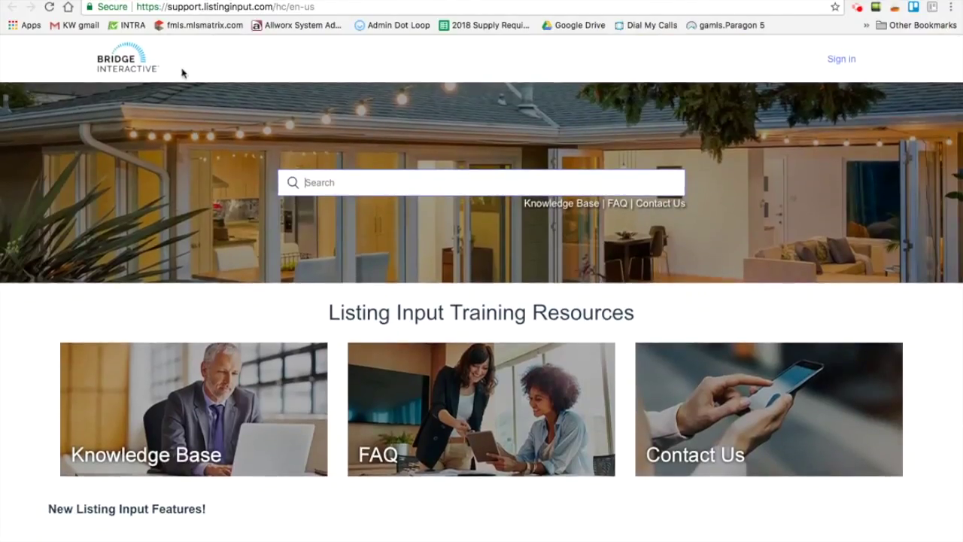
scroll(188, 350, "down", 3)
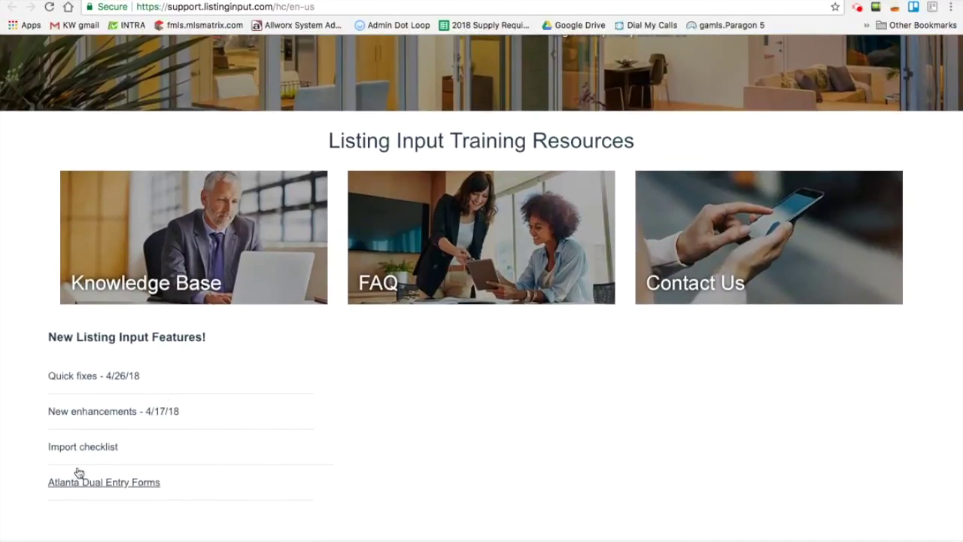
scroll(488, 377, "up", 3)
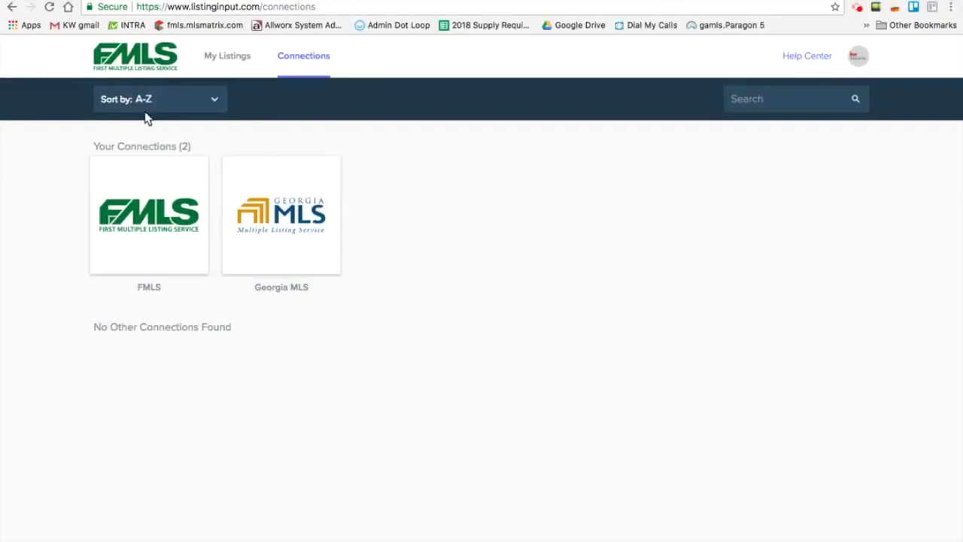
left_click(123, 62)
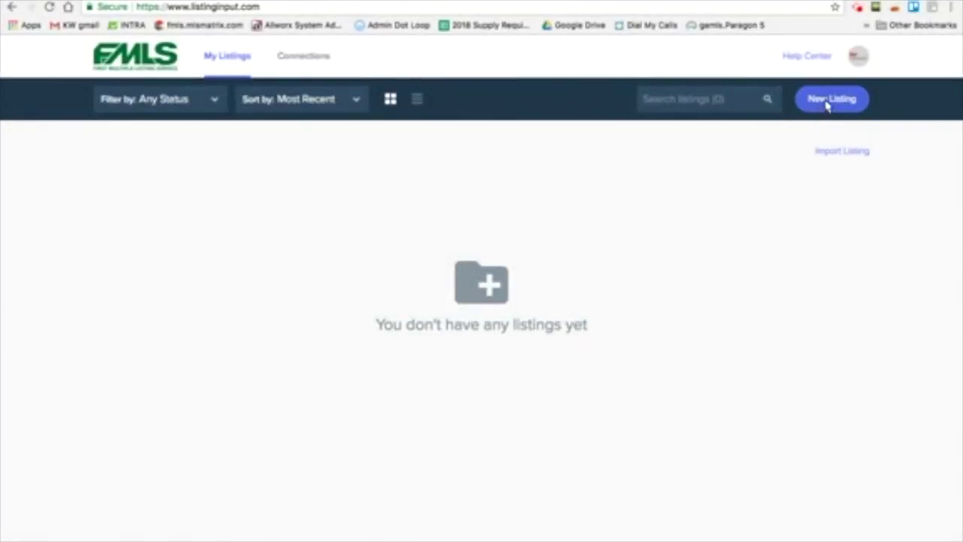
Step: Start a new listing to bring up the property search form
left_click(828, 105)
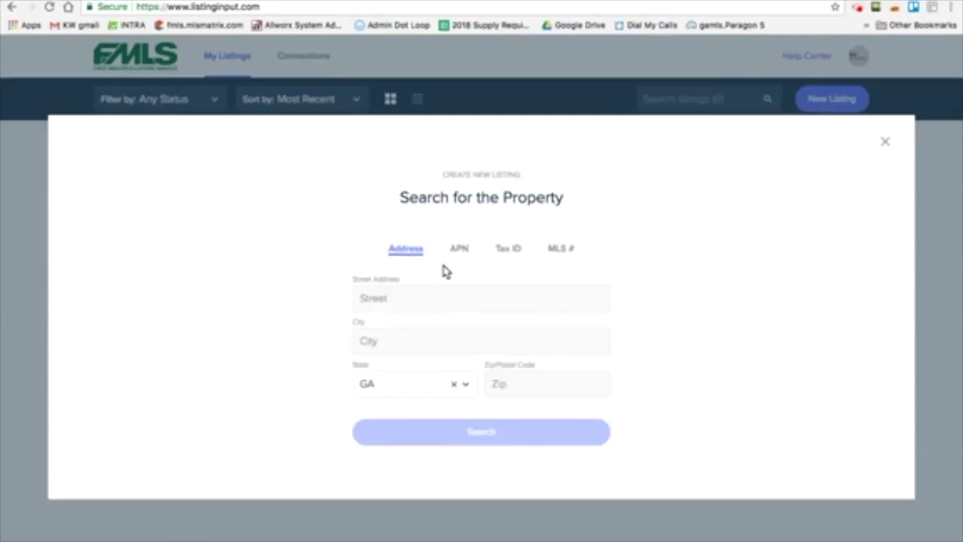
Step: Try the APN, Tax ID and MLS number search modes, then return to address search
left_click(423, 302)
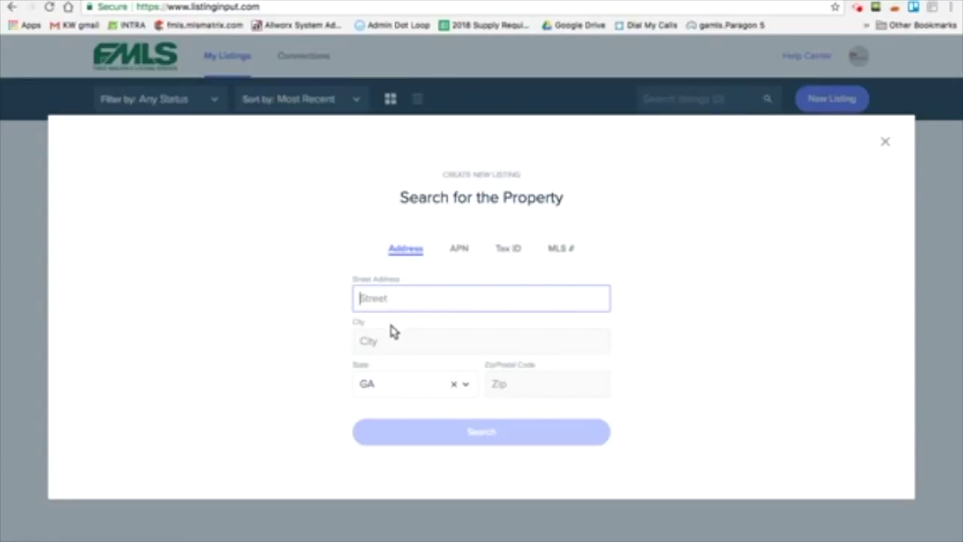
left_click(460, 251)
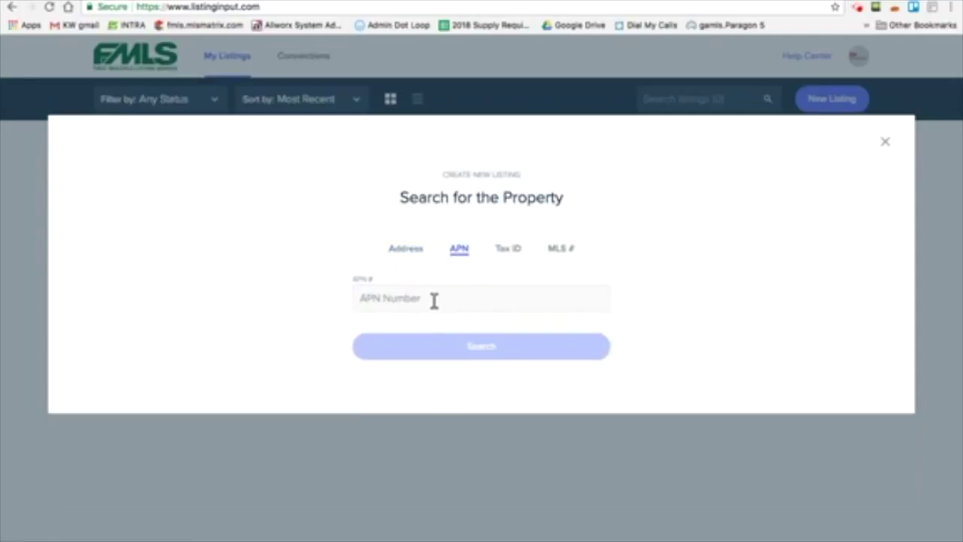
left_click(504, 251)
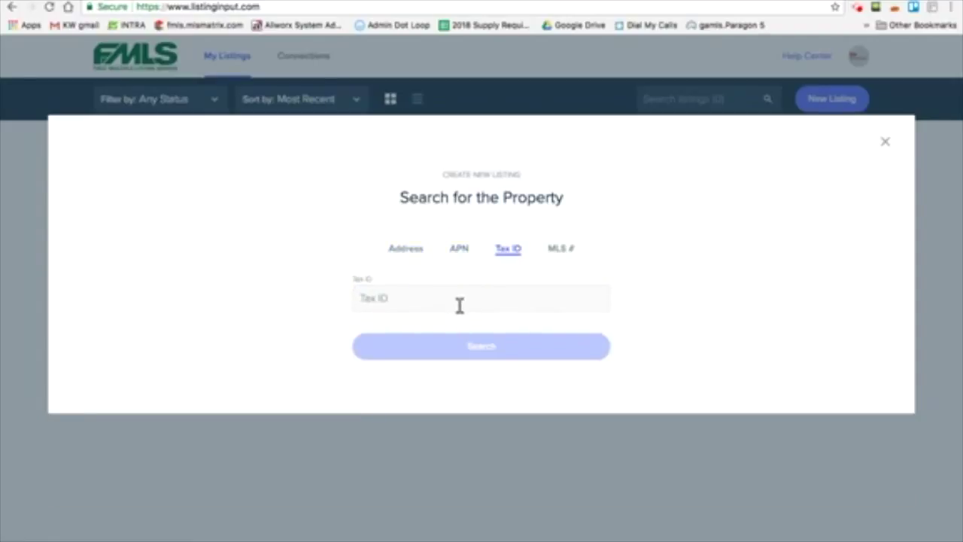
left_click(559, 252)
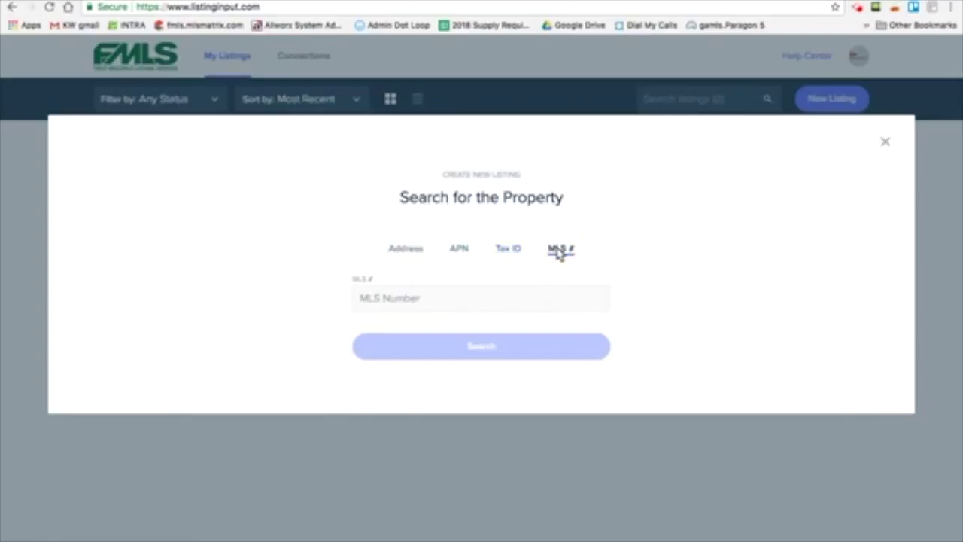
left_click(436, 295)
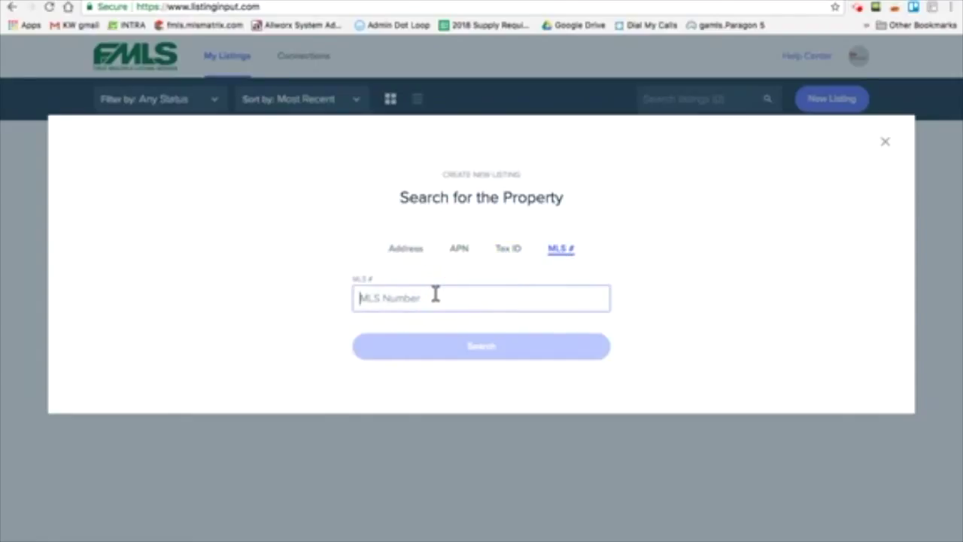
left_click(405, 248)
Step: Search for 123 Fake Property Lane, Atlanta, zip 30309
left_click(401, 292)
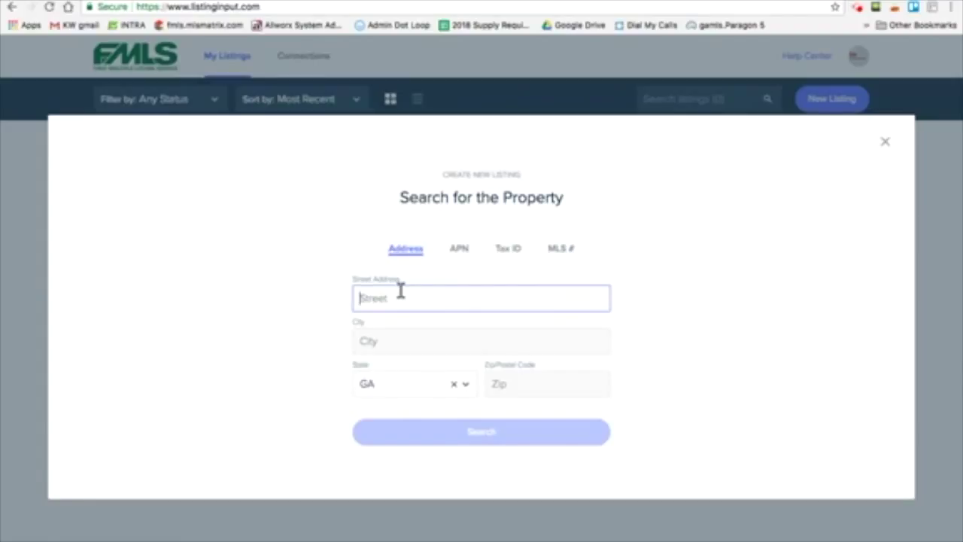
type("123 Fake Property Lane")
key("Tab")
type("At")
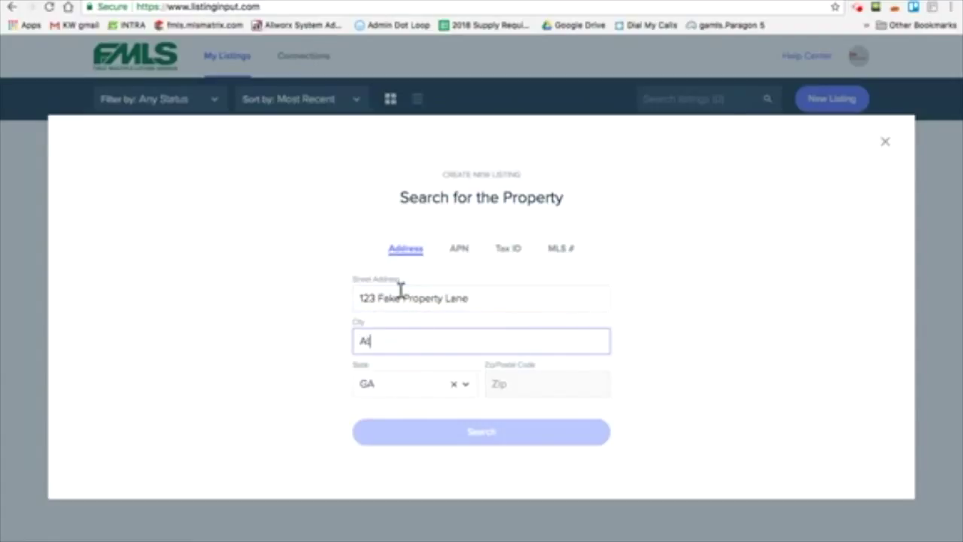
type("lanta")
key("Tab")
key("Tab")
type("30")
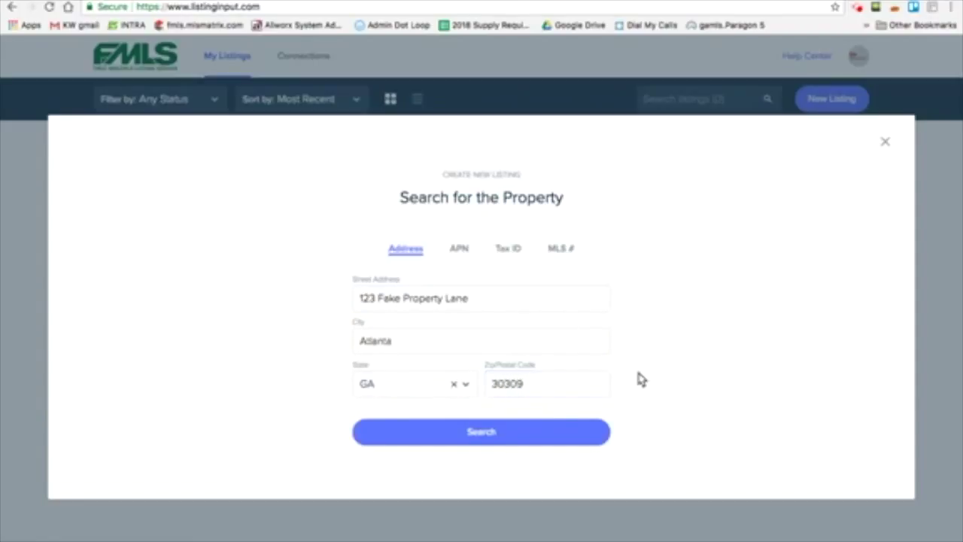
left_click(545, 433)
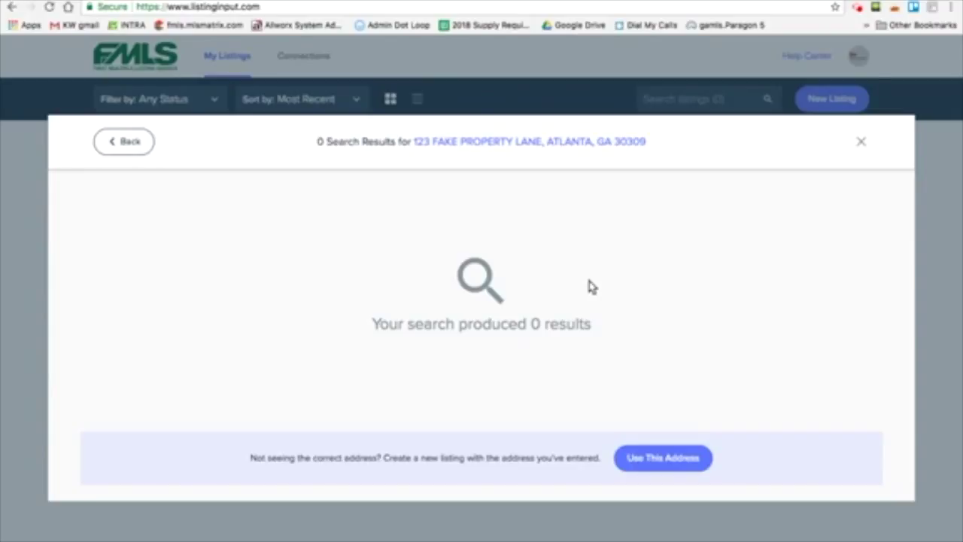
Step: Use the entered address to create the new listing despite no search results
left_click(656, 460)
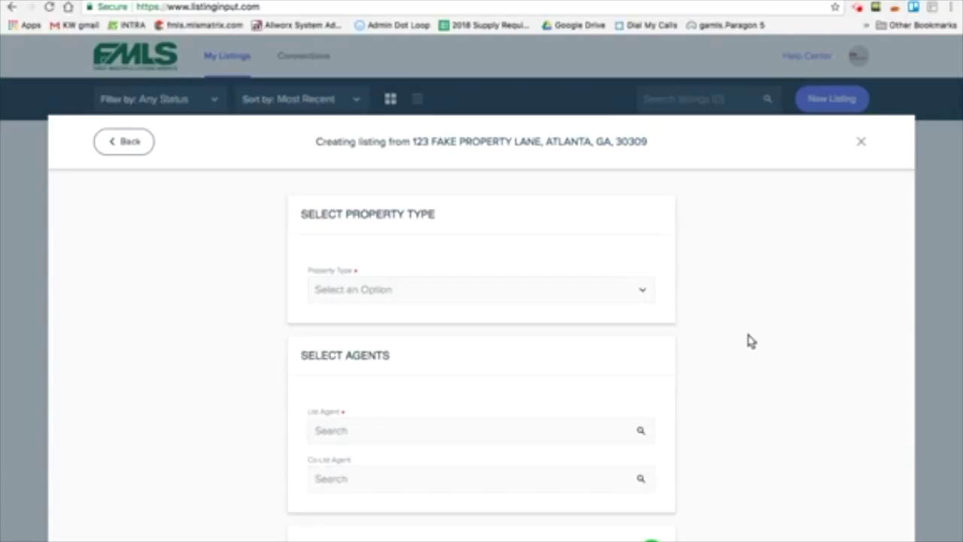
scroll(750, 341, "down", 3)
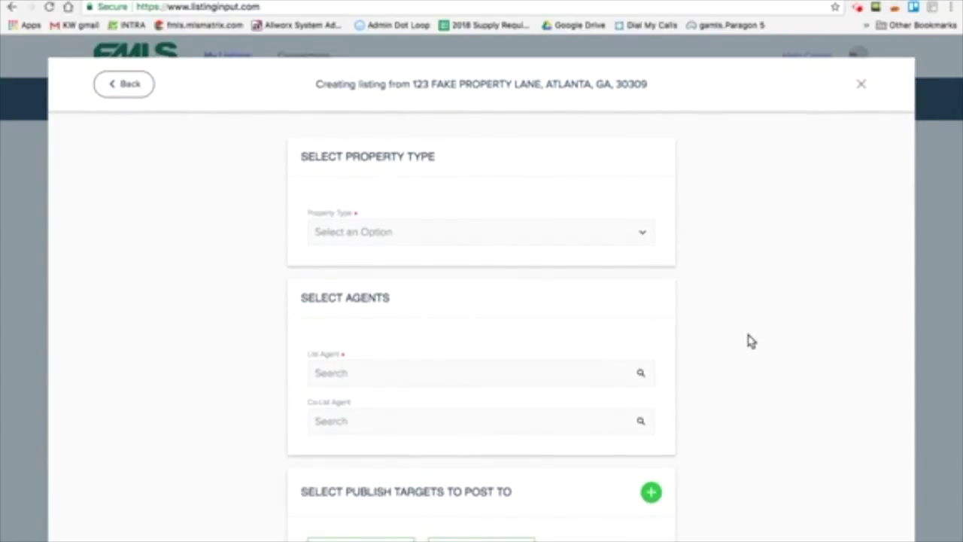
scroll(750, 341, "down", 1)
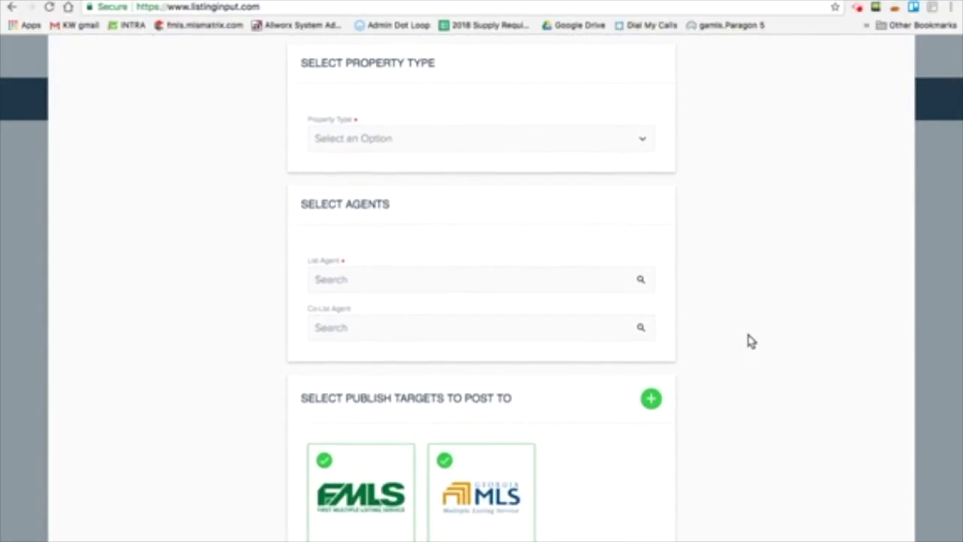
Step: Set the listing's property type to Residential Detached
left_click(533, 145)
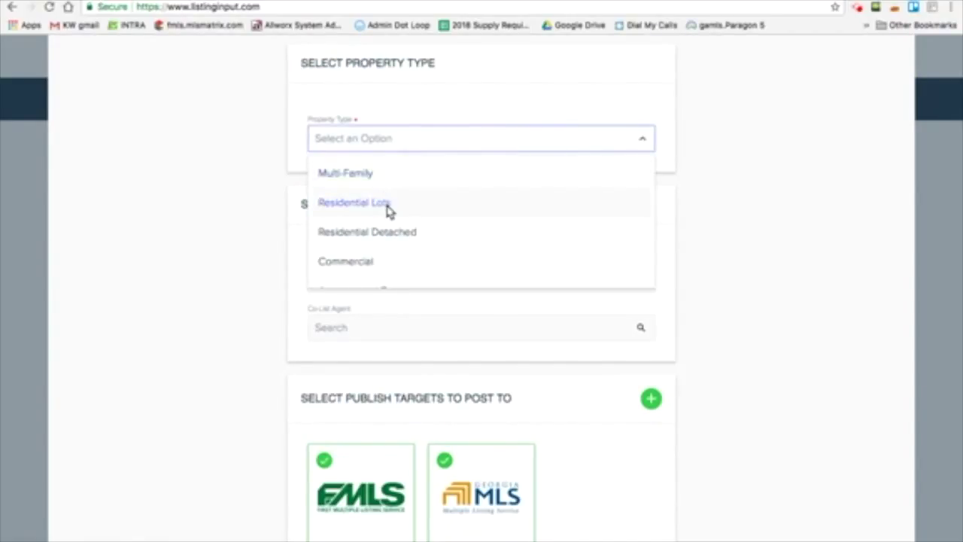
scroll(399, 245, "down", 2)
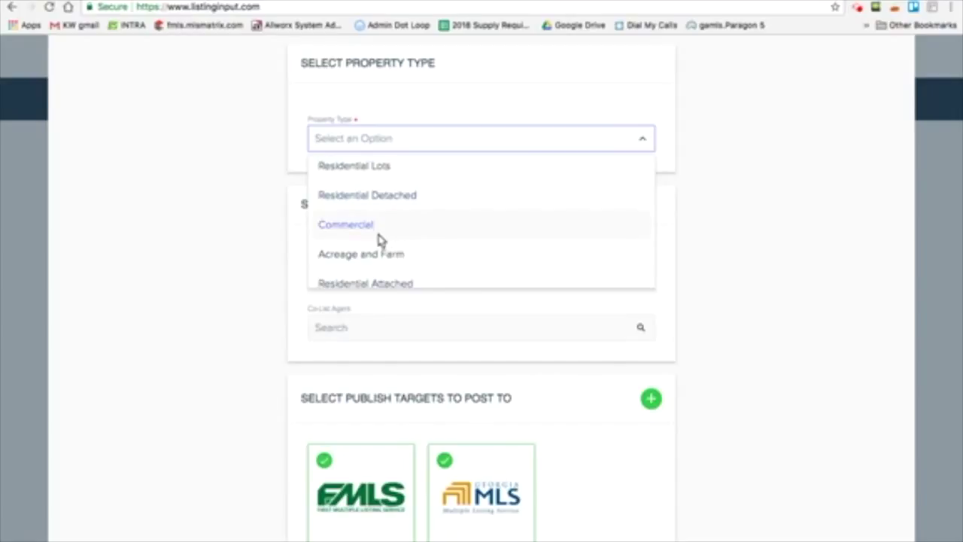
scroll(382, 264, "down", 2)
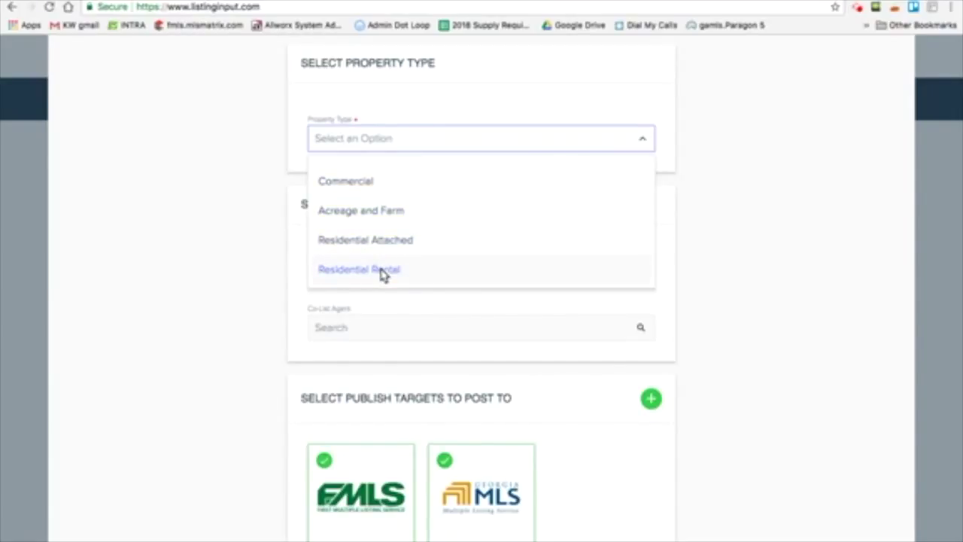
scroll(493, 185, "up", 2)
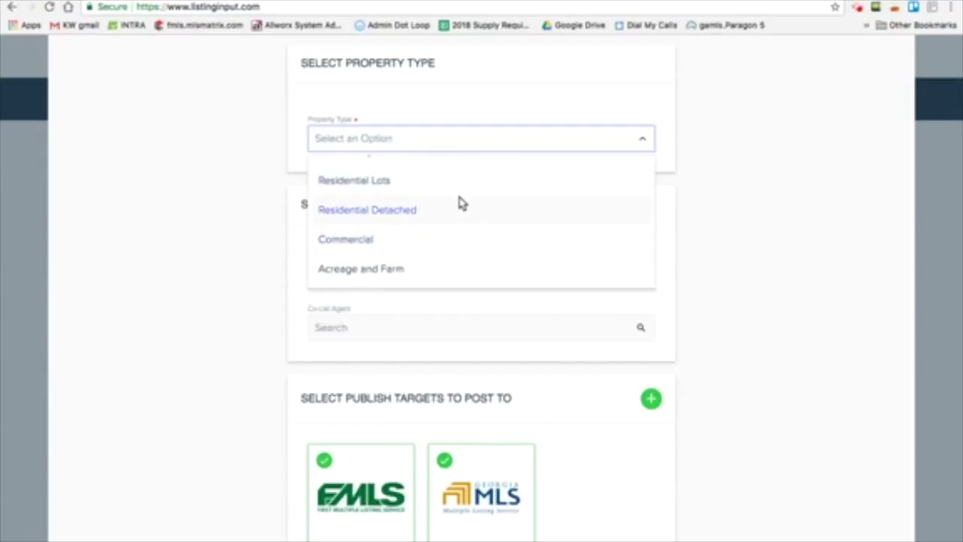
left_click(437, 214)
scroll(486, 212, "down", 1)
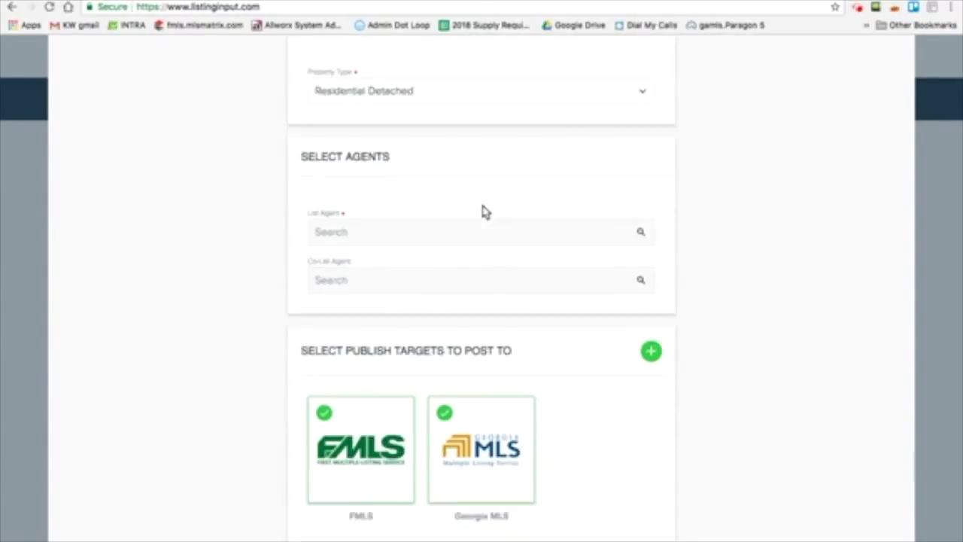
scroll(485, 212, "down", 1)
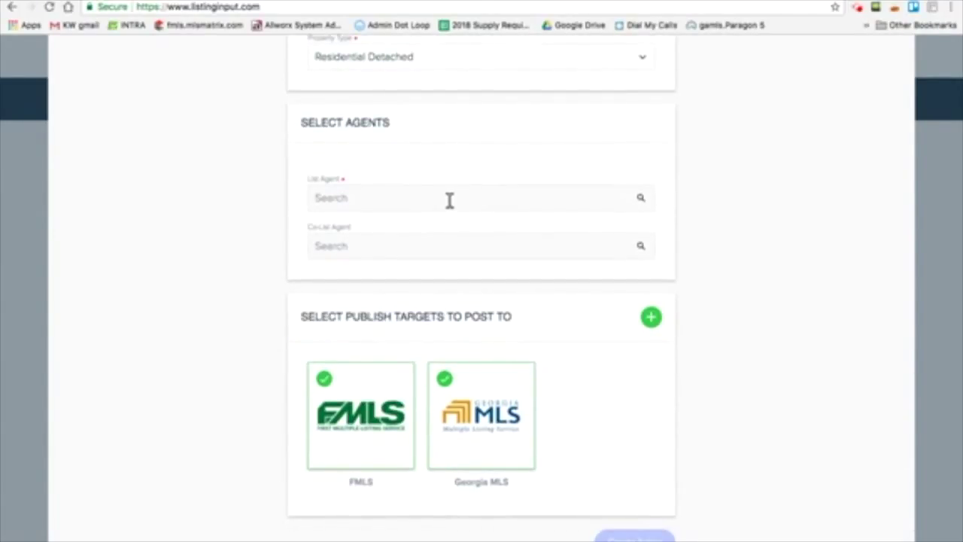
left_click(450, 199)
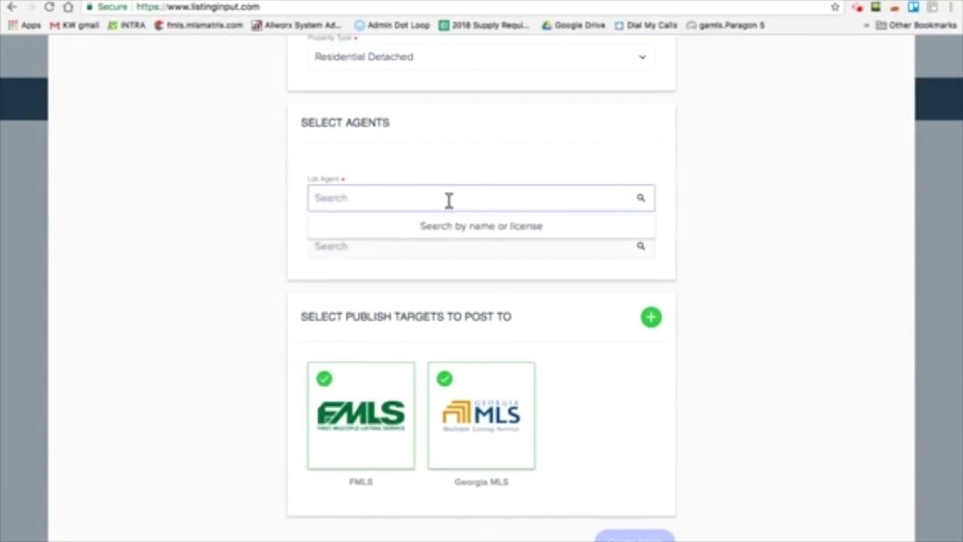
Step: Assign the matching agent as List Agent and leave the Co-List Agent empty
type("darne")
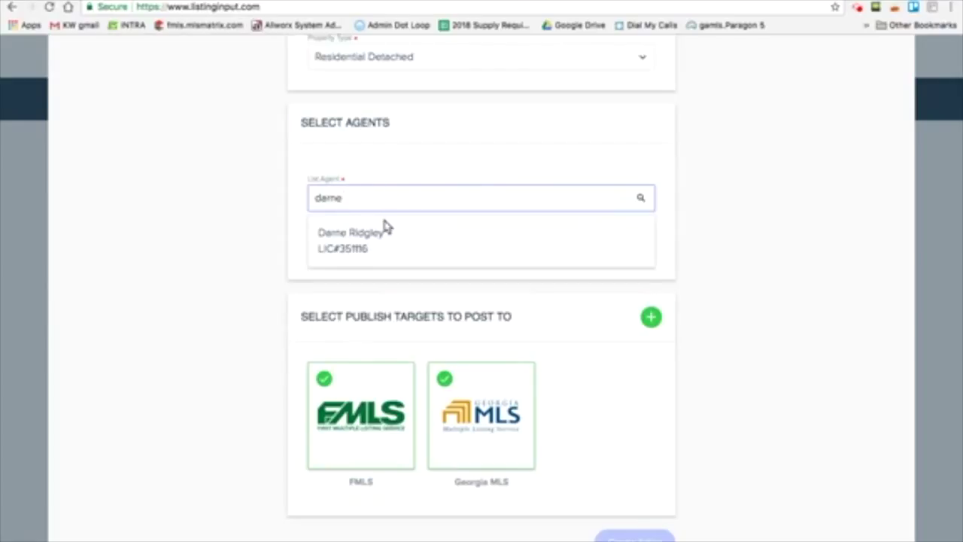
left_click(384, 252)
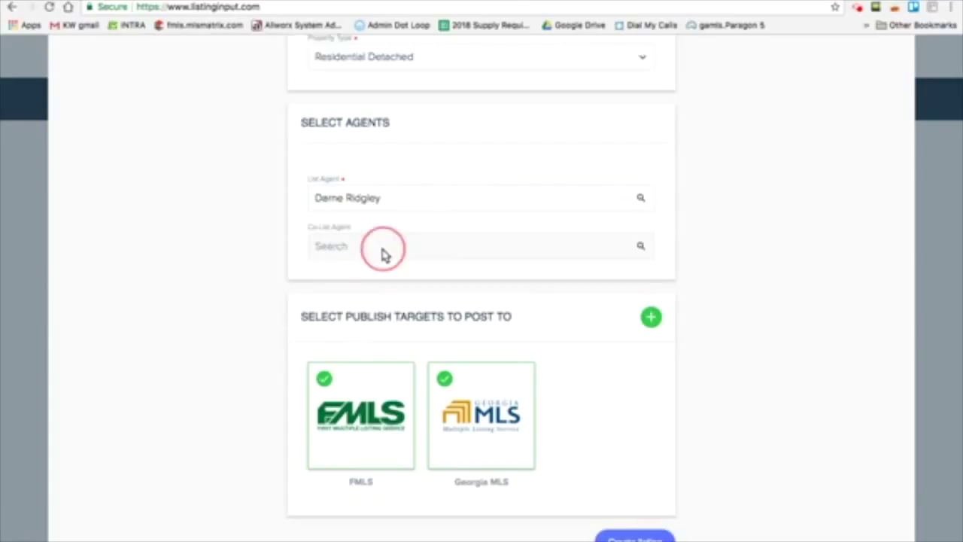
left_click(392, 196)
left_click(413, 188)
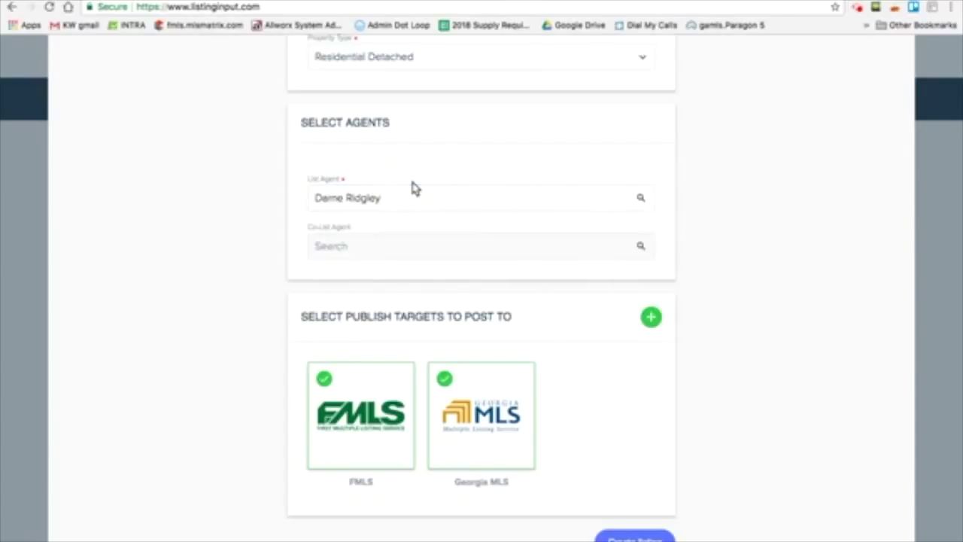
left_click(392, 240)
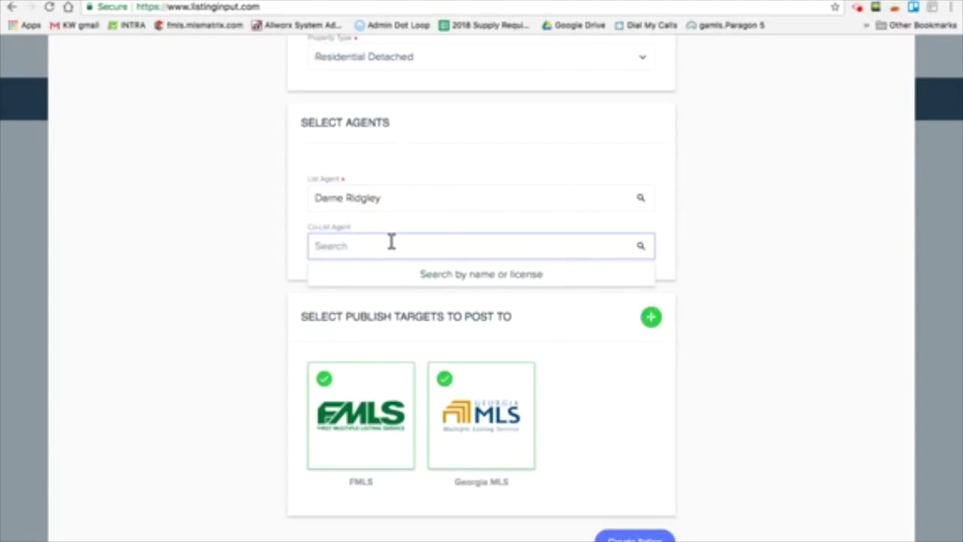
type("mel")
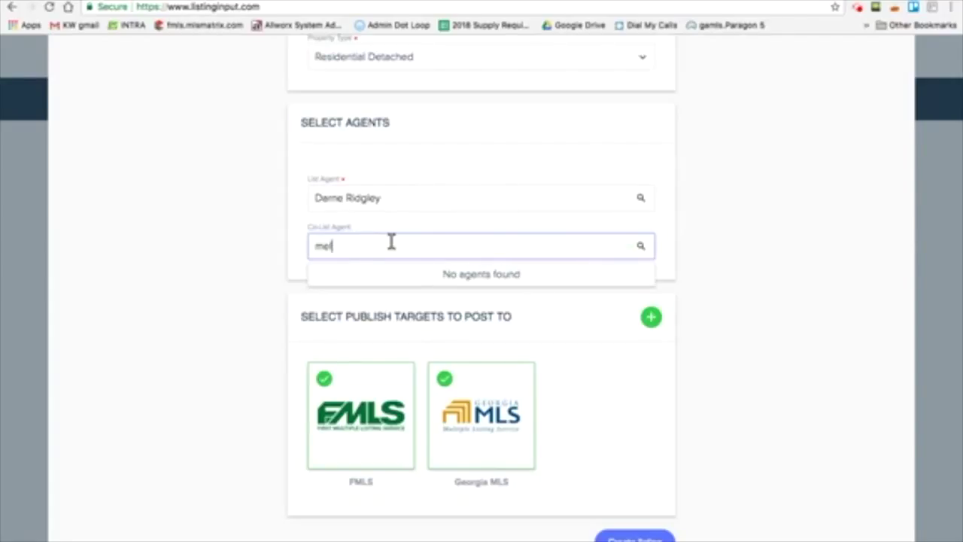
key("BackSpace")
key("BackSpace")
key("BackSpace")
left_click(200, 294)
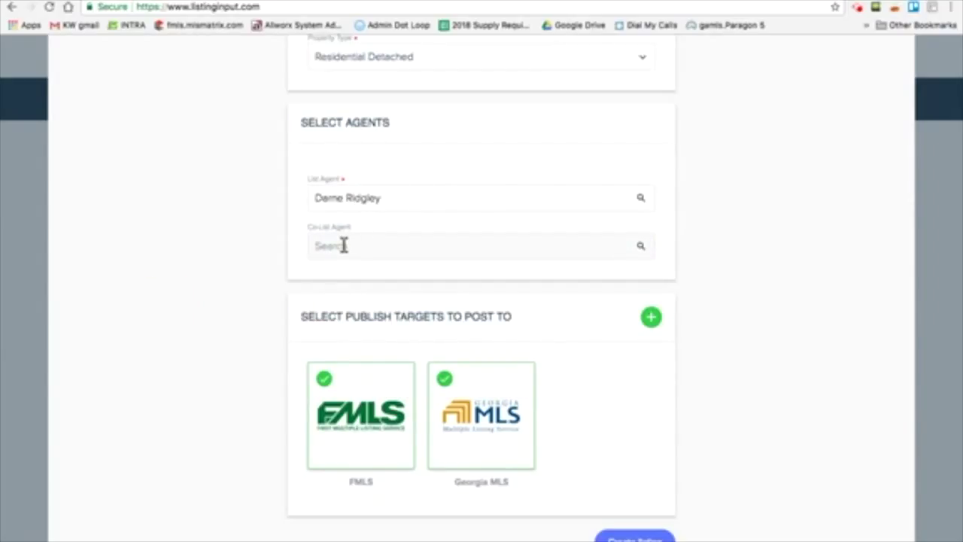
Step: Toggle the FMLS and Georgia MLS publish targets off and back on, keeping both selected
scroll(366, 274, "down", 3)
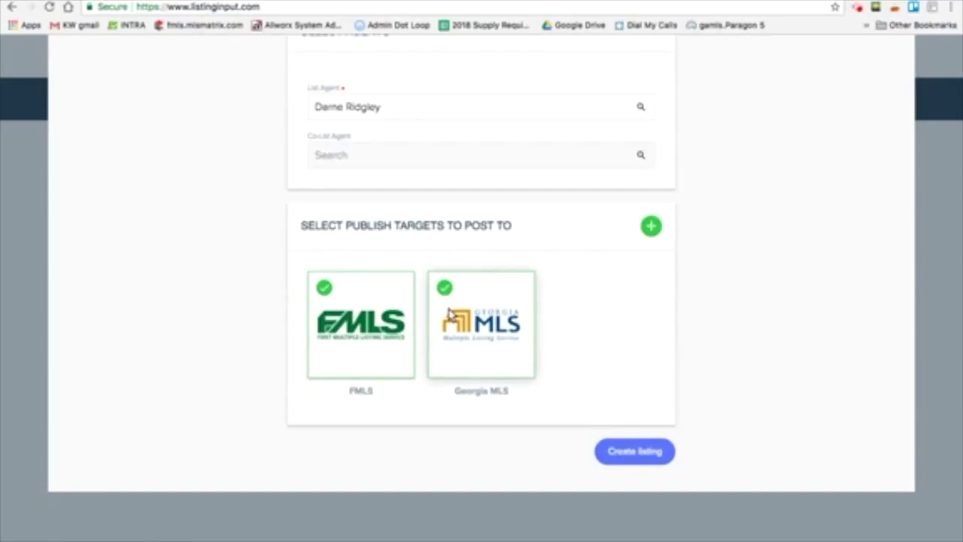
left_click(476, 312)
left_click(372, 320)
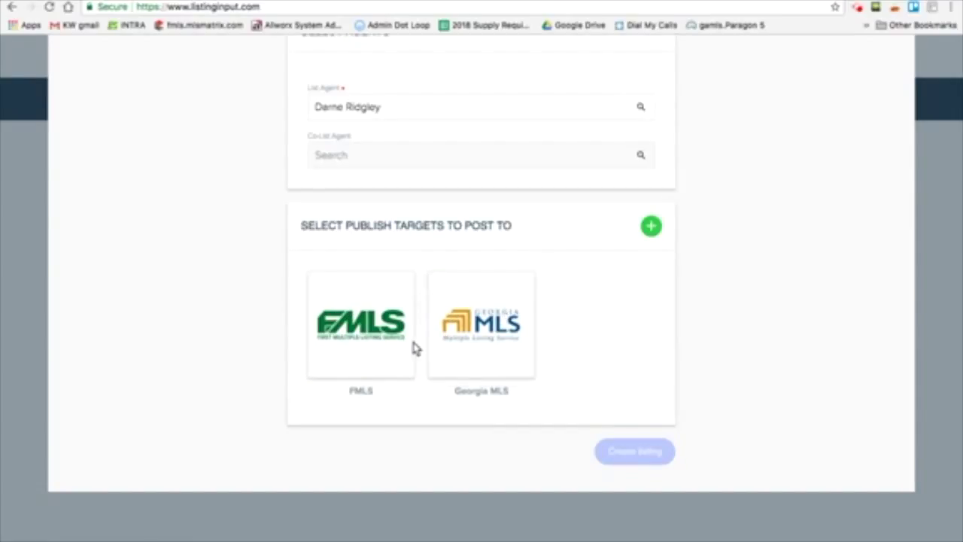
left_click(373, 323)
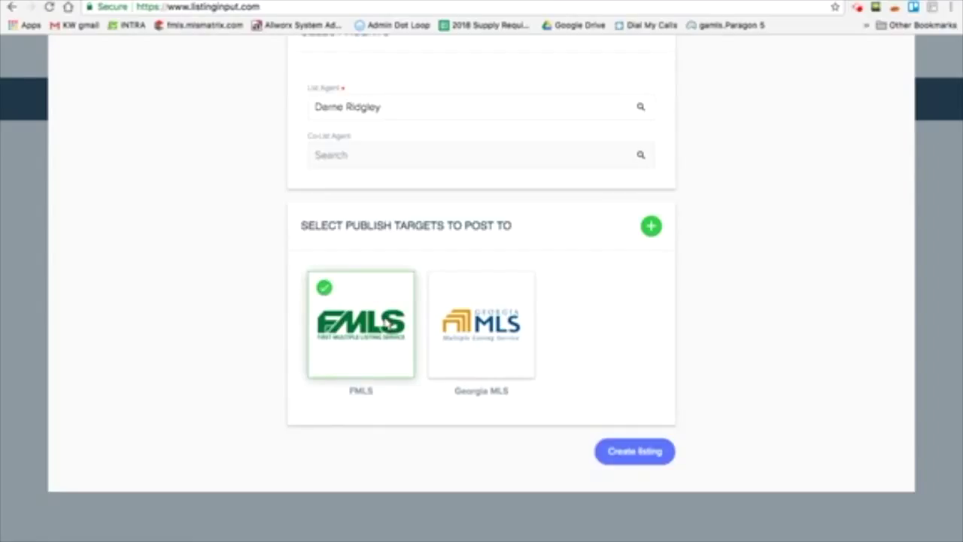
left_click(486, 335)
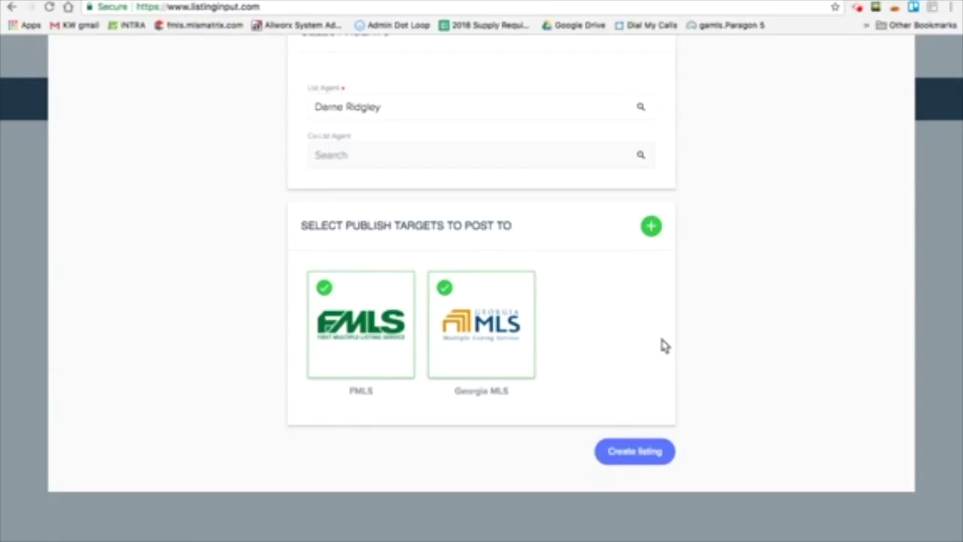
Step: Create the listing and view its Listing Info form prefilled with street, GA and 30309
left_click(639, 450)
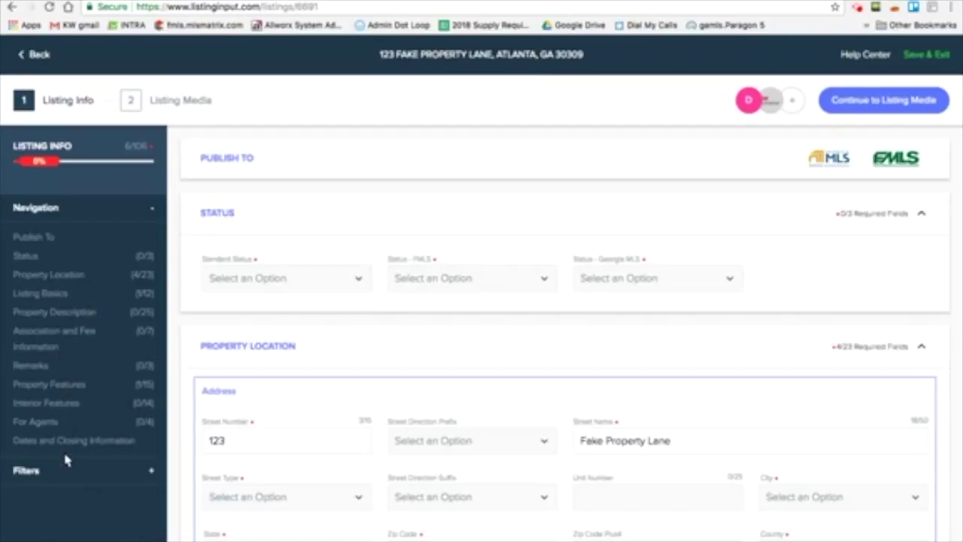
scroll(65, 452, "down", 2)
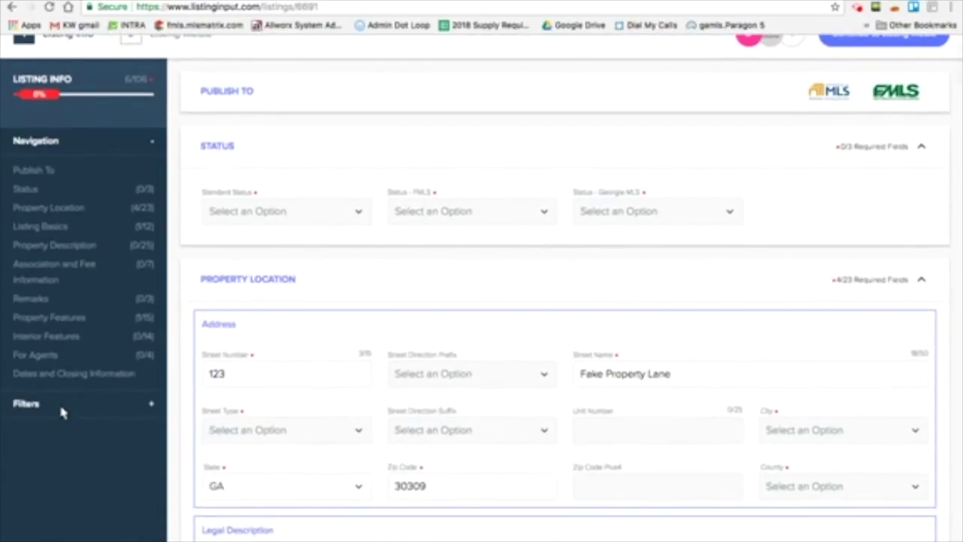
Step: Filter the form to Only Required Fields and Only Errors, then clear both filters to show all fields
left_click(61, 411)
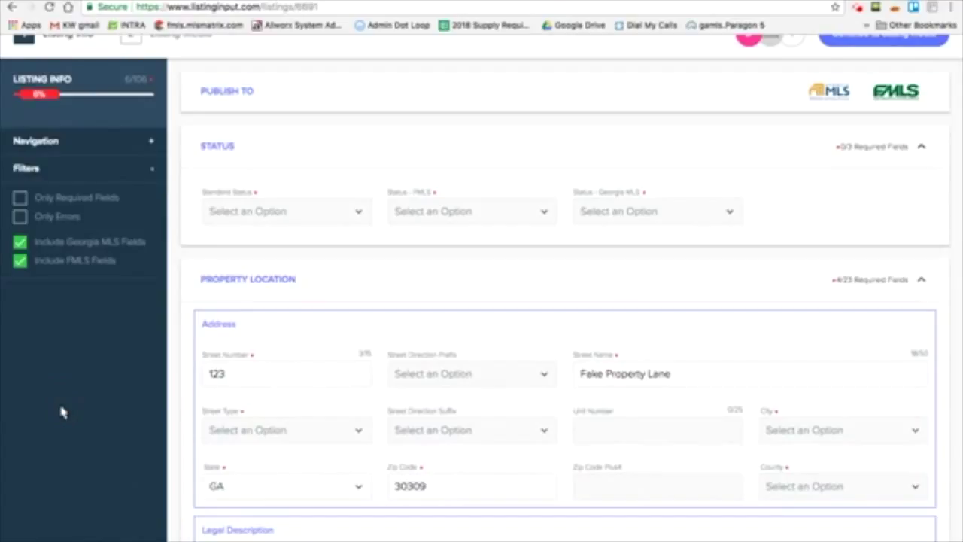
left_click(68, 199)
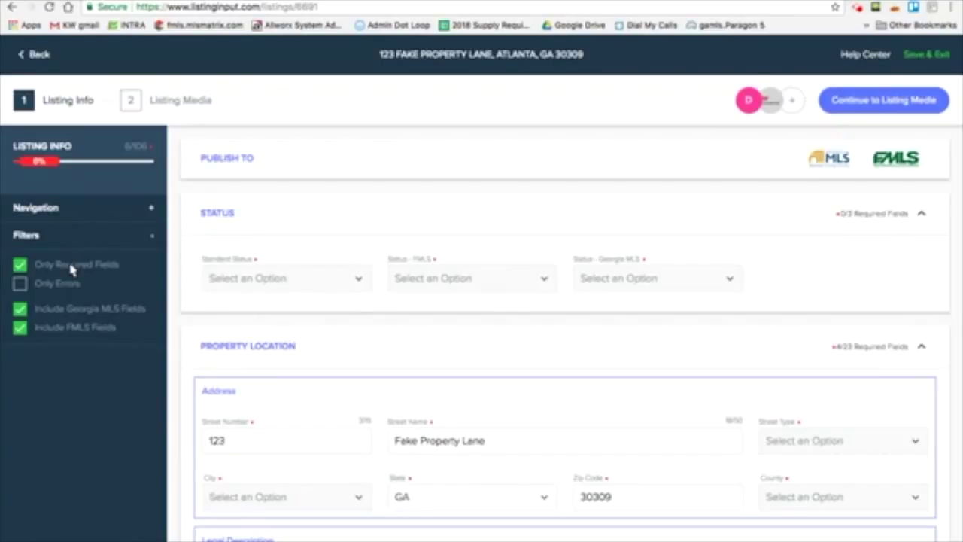
left_click(55, 290)
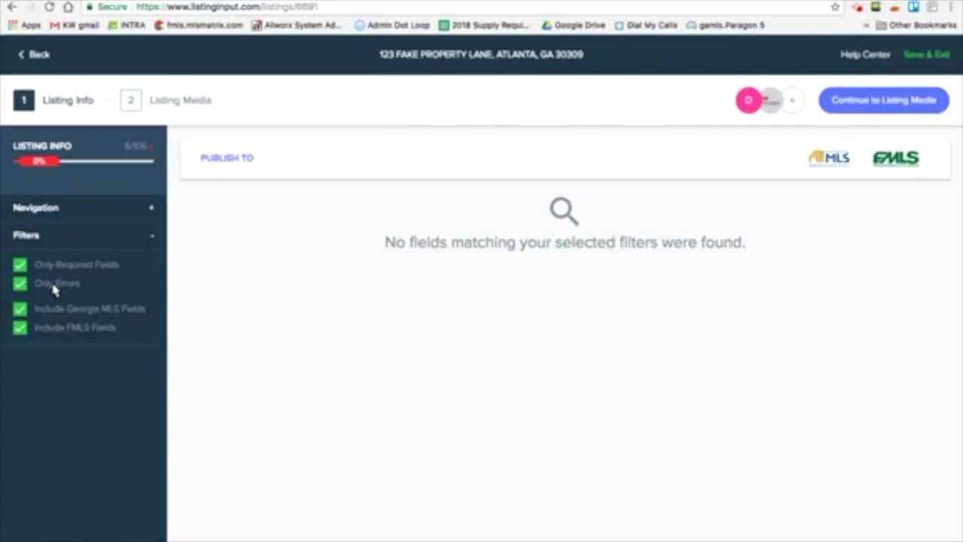
left_click(51, 266)
left_click(65, 286)
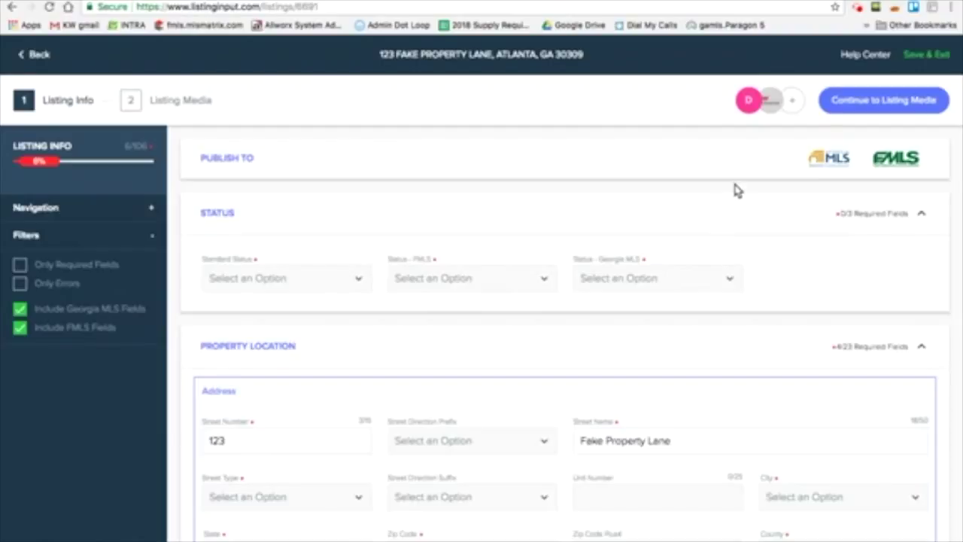
Step: Open Invite Contributors from the + beside the agent avatars
mouse_move(772, 107)
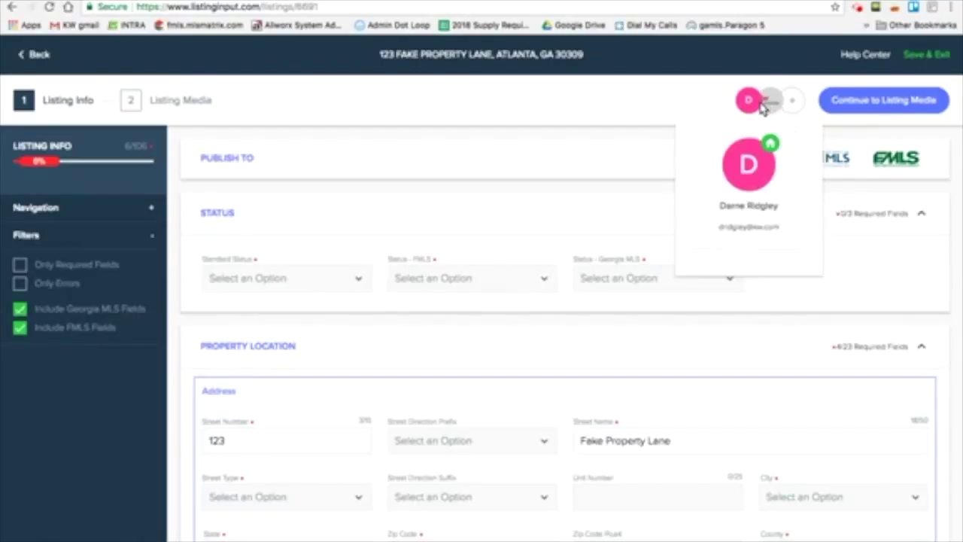
left_click(791, 100)
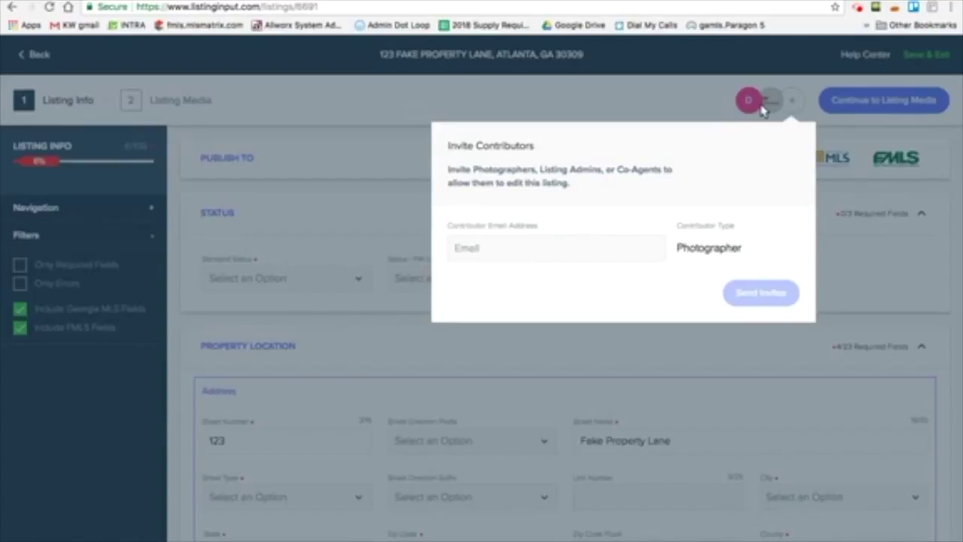
left_click(691, 92)
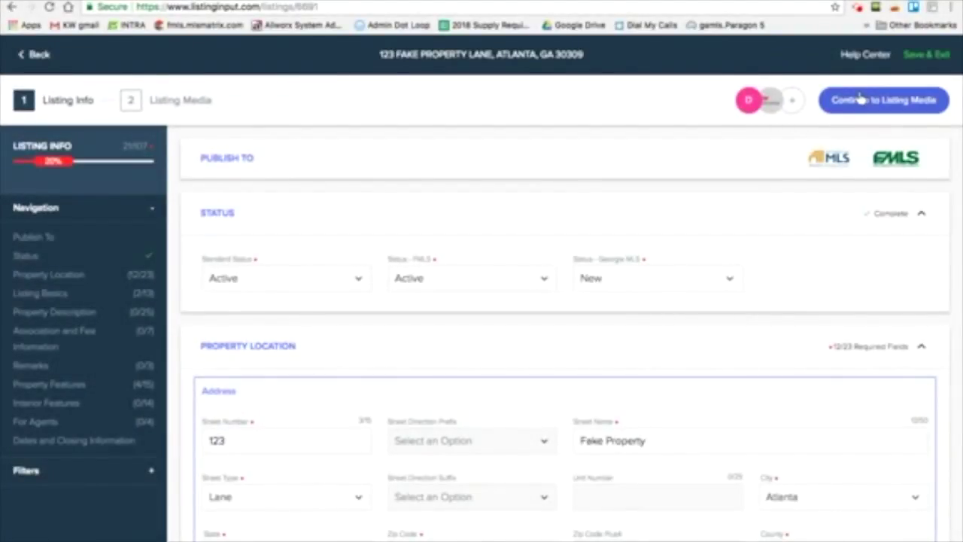
scroll(426, 369, "down", 2)
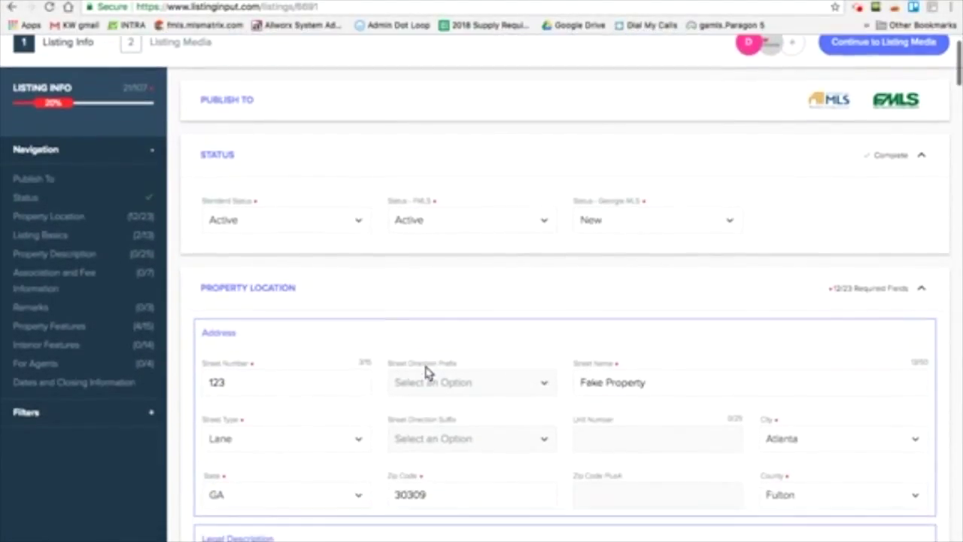
scroll(426, 370, "up", 2)
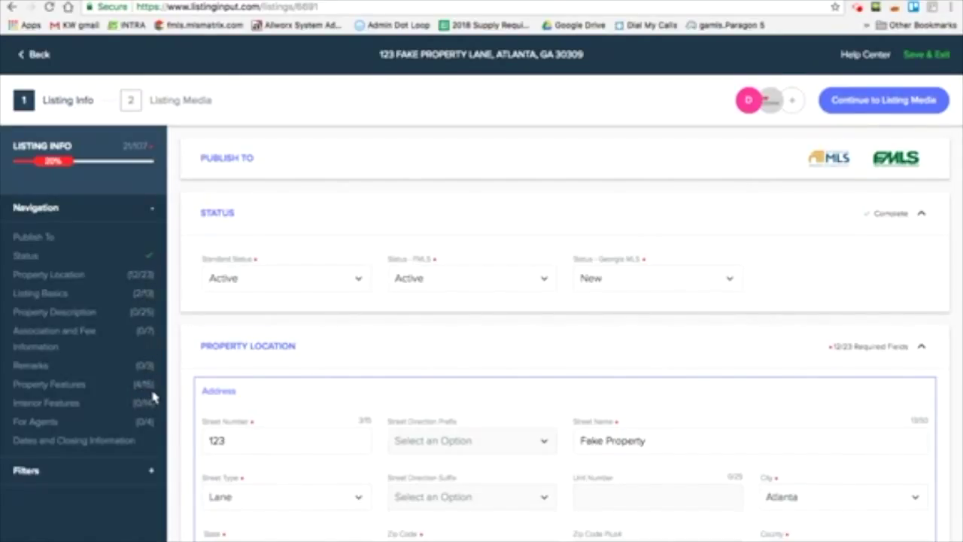
Step: Continue to Listing Media and upload 1.jpg, 2.jpg, 3.jpg and 4.jpg from the Desktop
left_click(907, 110)
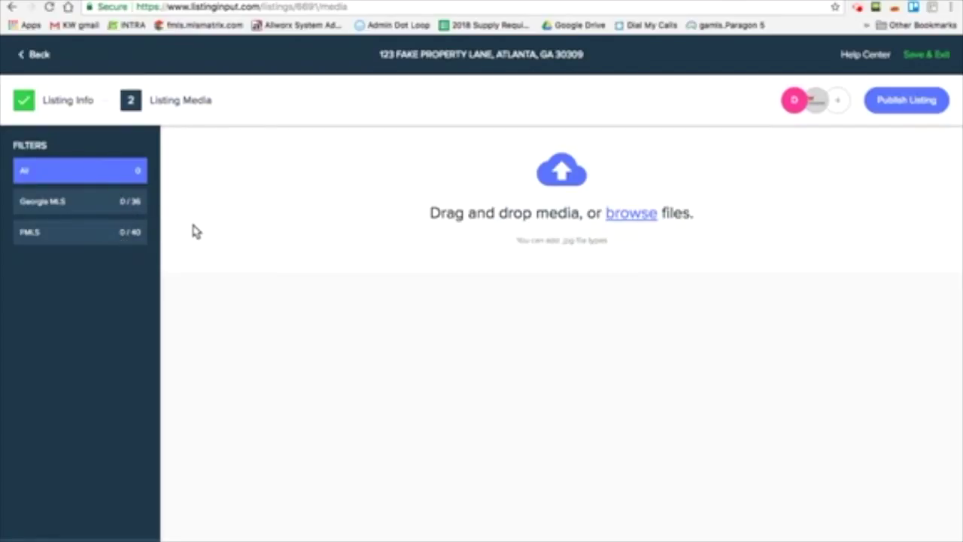
left_click(632, 216)
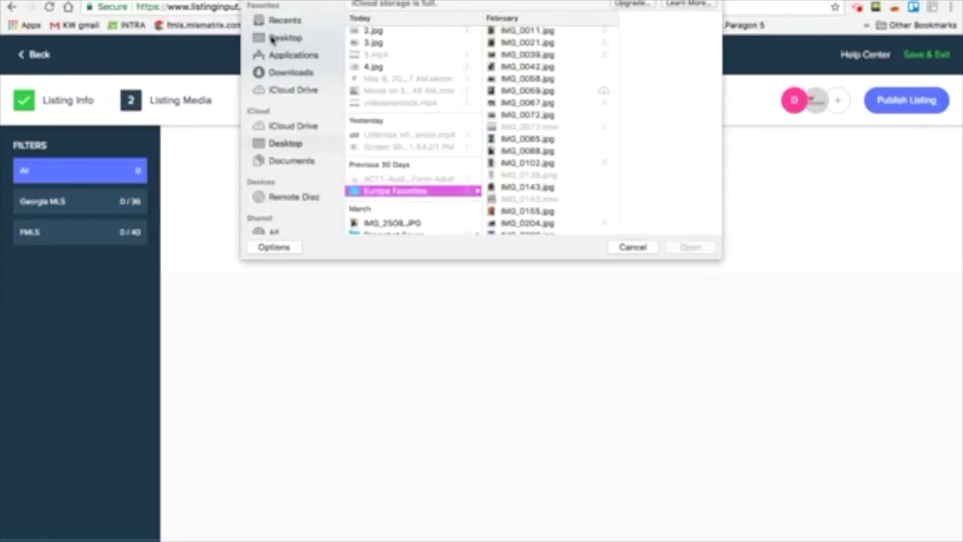
left_click(278, 38)
left_click(376, 34)
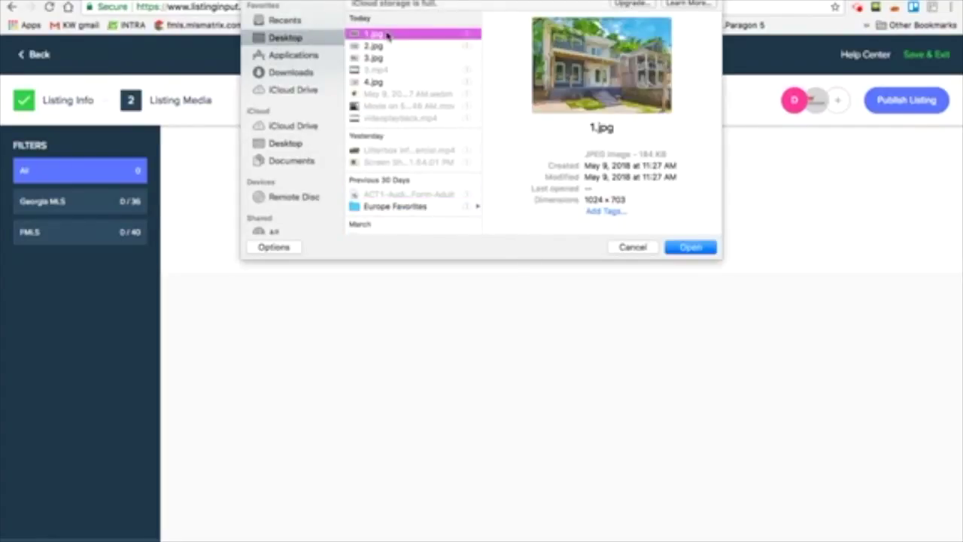
left_click(381, 47, "shift")
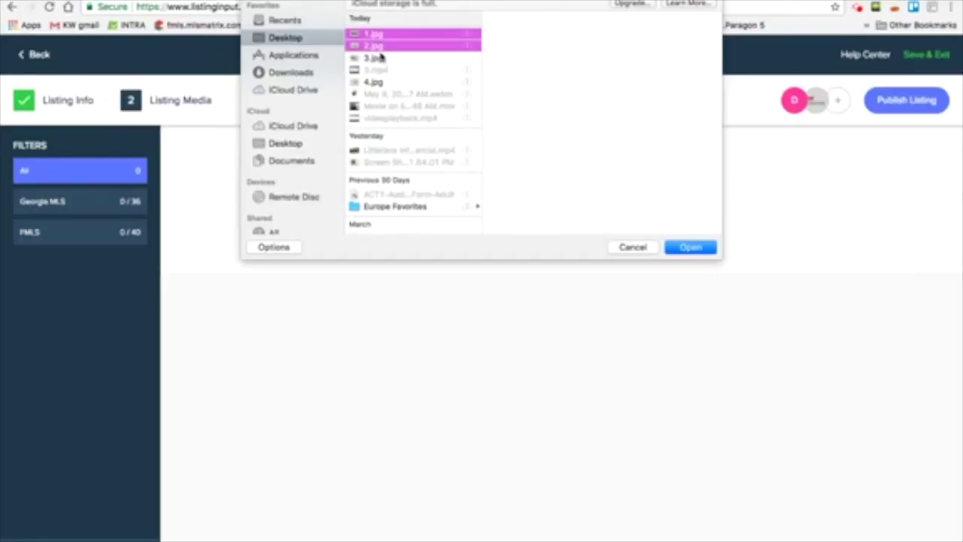
left_click(380, 58, "shift")
left_click(379, 81, "super")
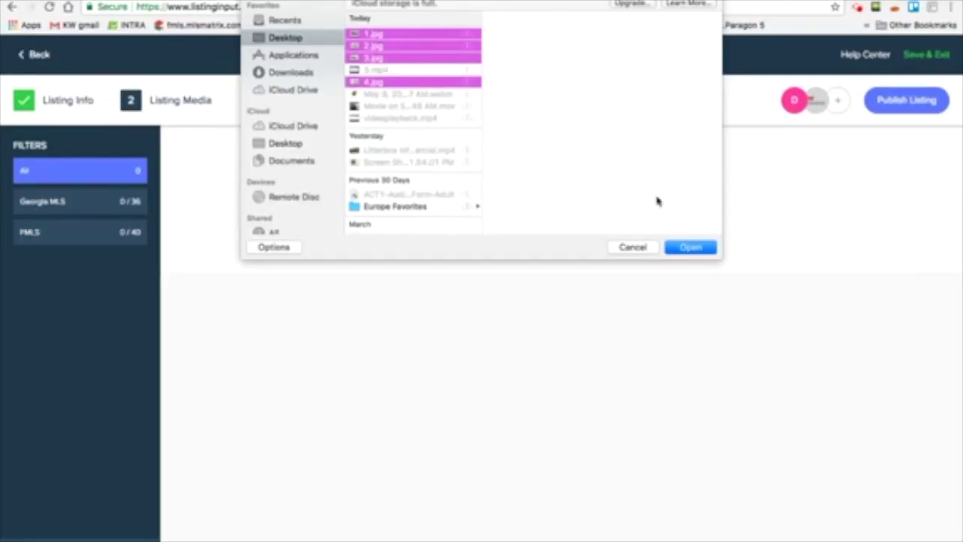
left_click(686, 246)
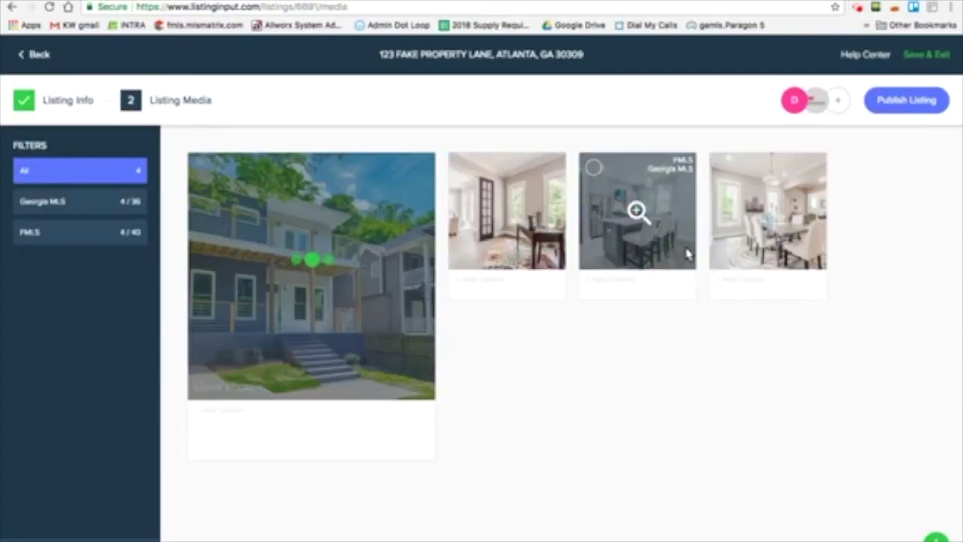
mouse_move(338, 248)
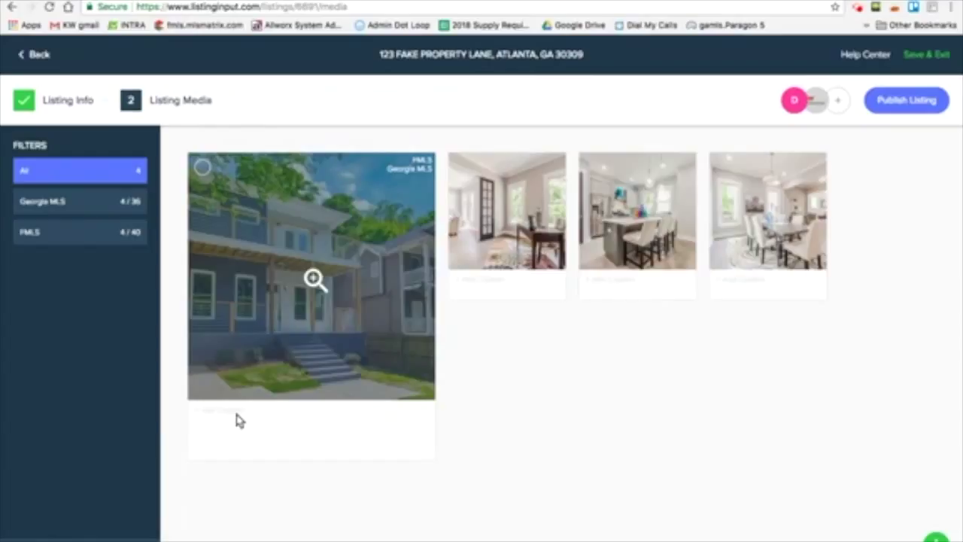
Step: Leave the cover photo uncaptioned and caption the interior photos Office, Kitchen and Dining Room
left_click(235, 412)
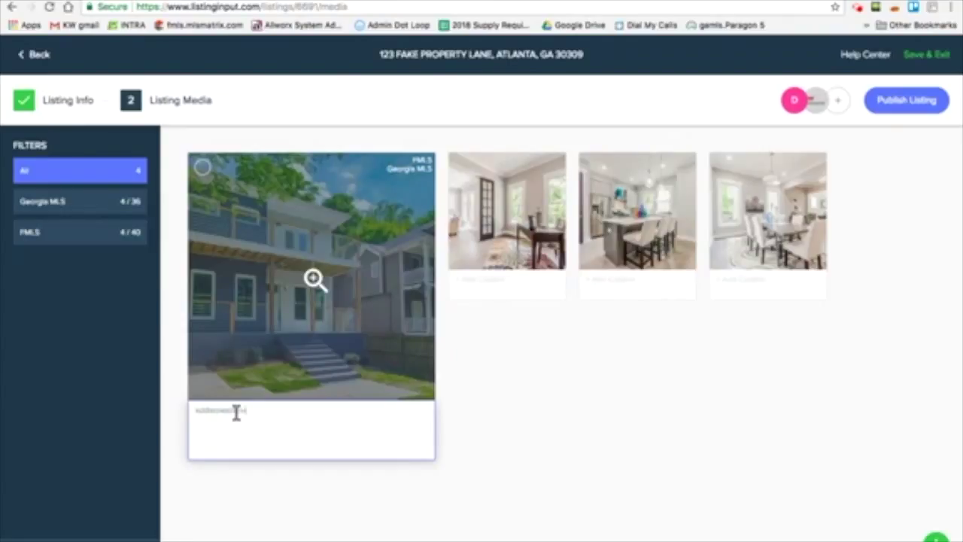
left_click(535, 374)
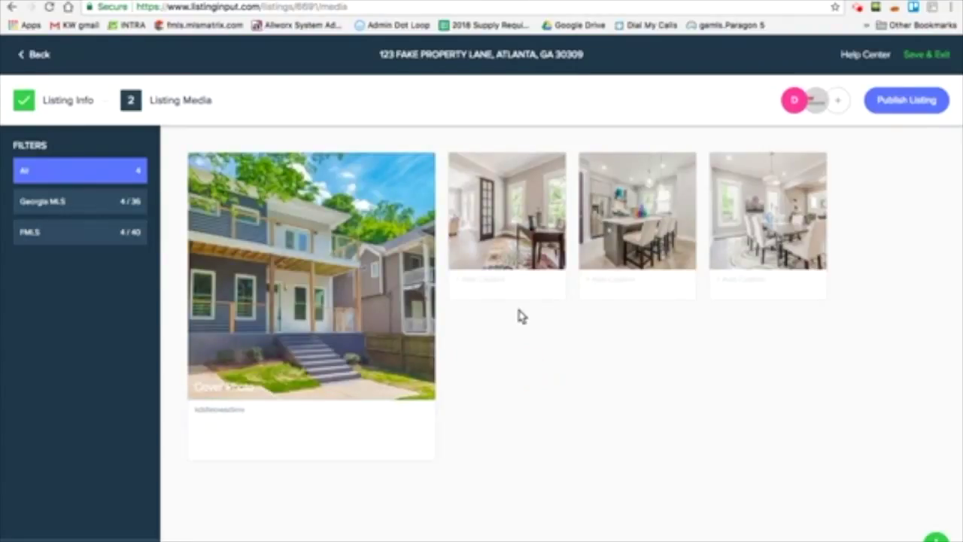
left_click(512, 283)
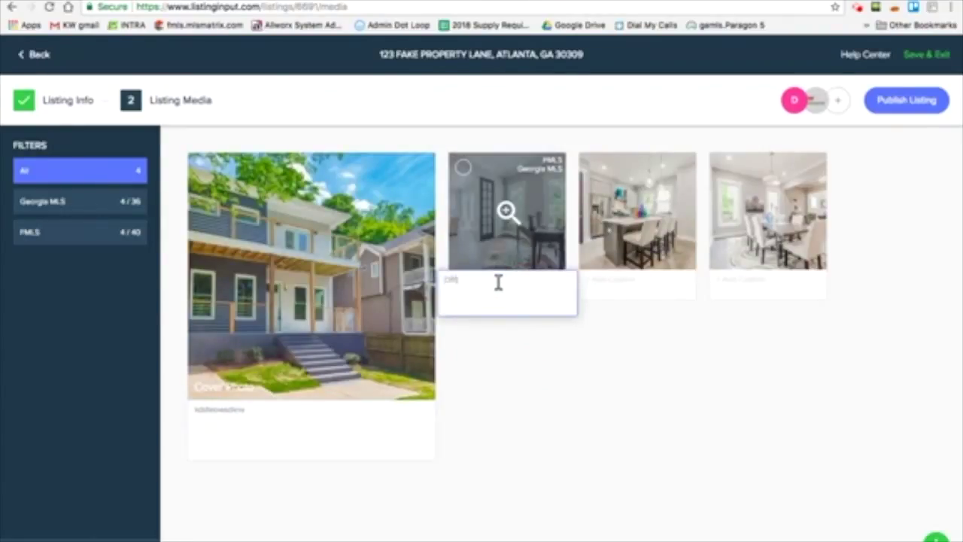
left_click(645, 286)
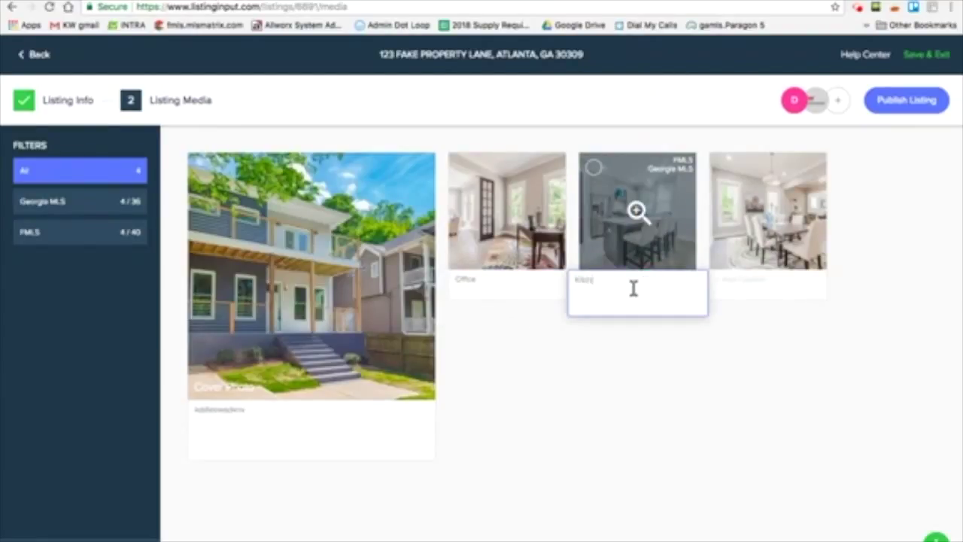
left_click(734, 295)
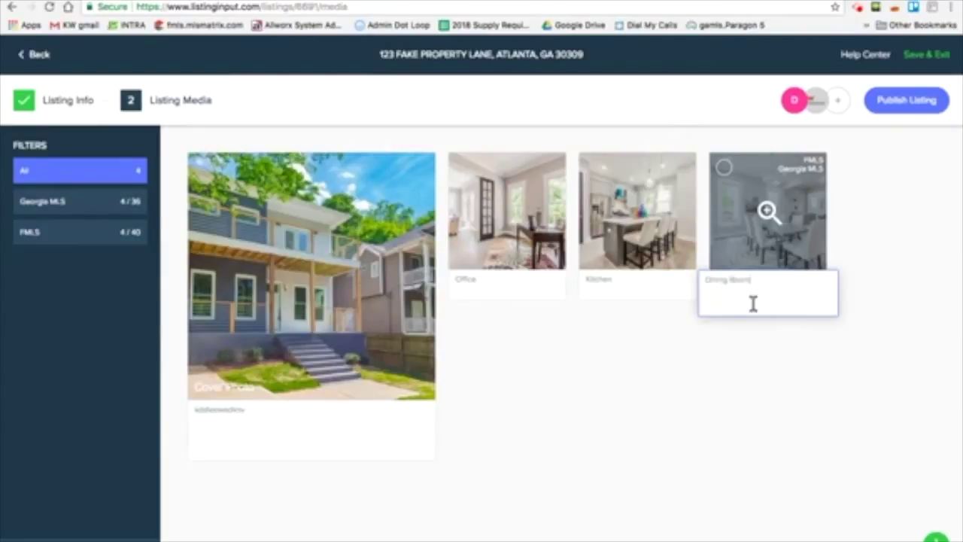
type("Dining Room")
left_click(635, 359)
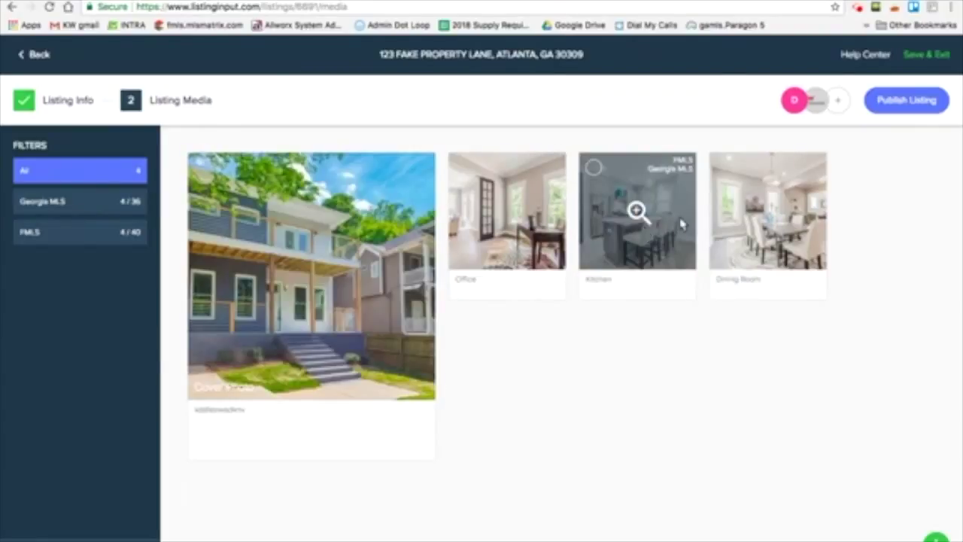
Step: Drag the photos into the order exterior cover, Kitchen, Dining Room, Office
left_click_drag(749, 194, 622, 199)
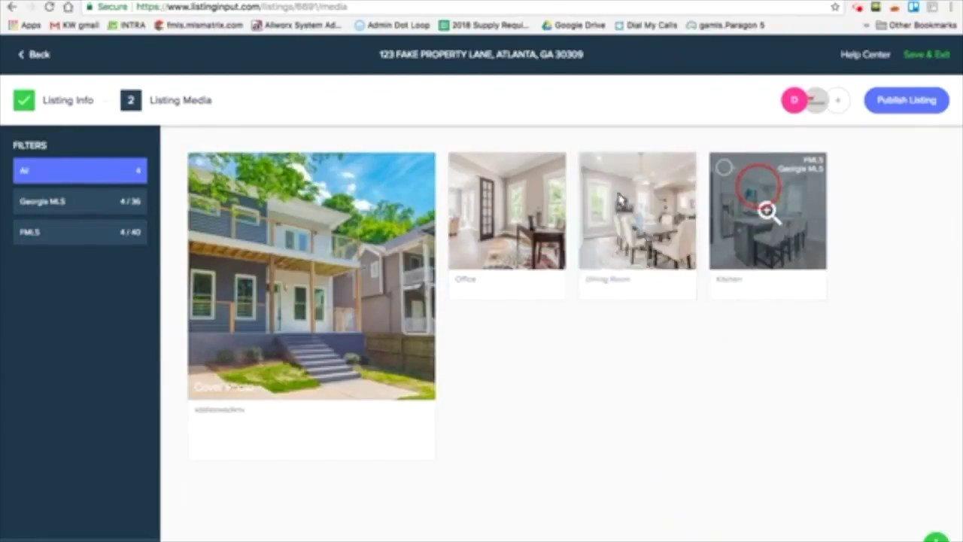
left_click_drag(490, 200, 609, 301)
left_click_drag(783, 184, 316, 249)
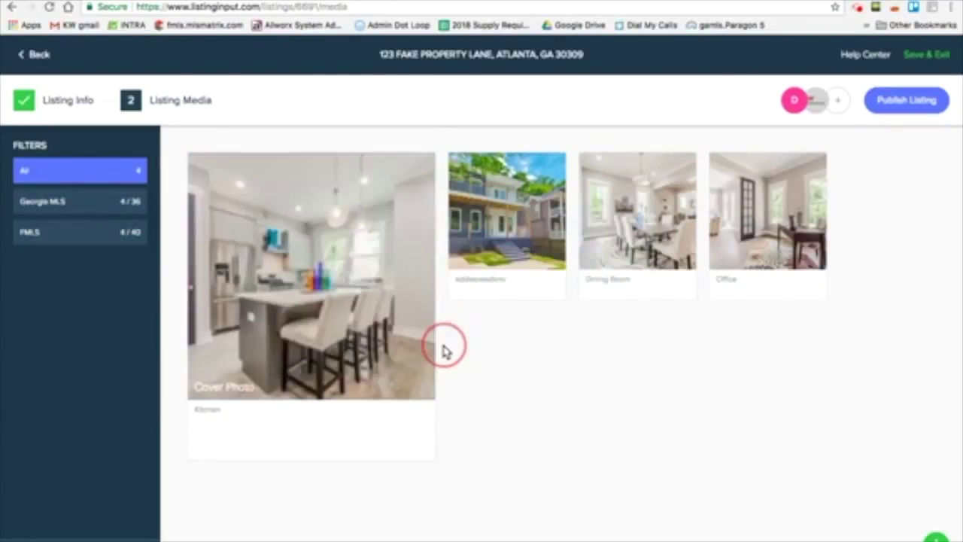
left_click_drag(525, 192, 301, 274)
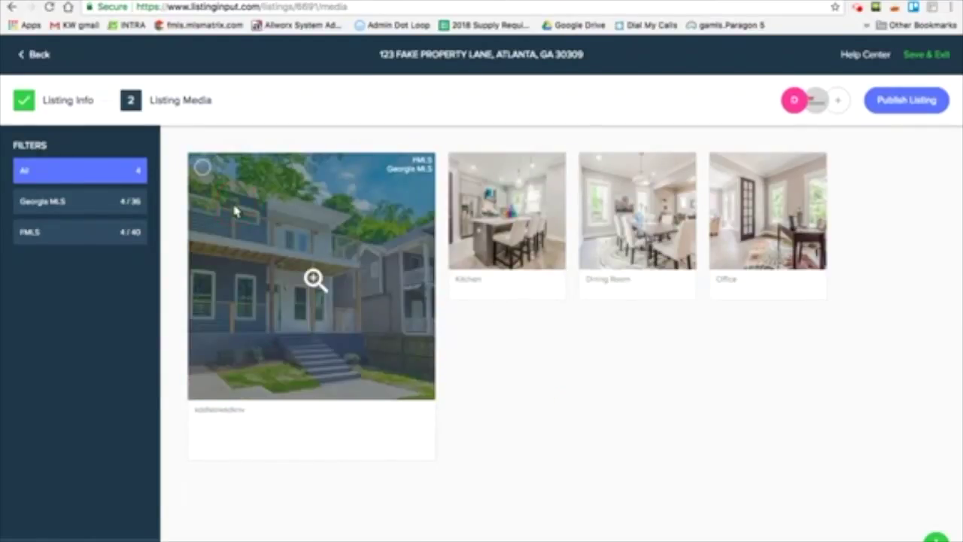
Step: Select the cover, Kitchen and Dining Room photos, deselect them, then filter to Georgia MLS
left_click(203, 171)
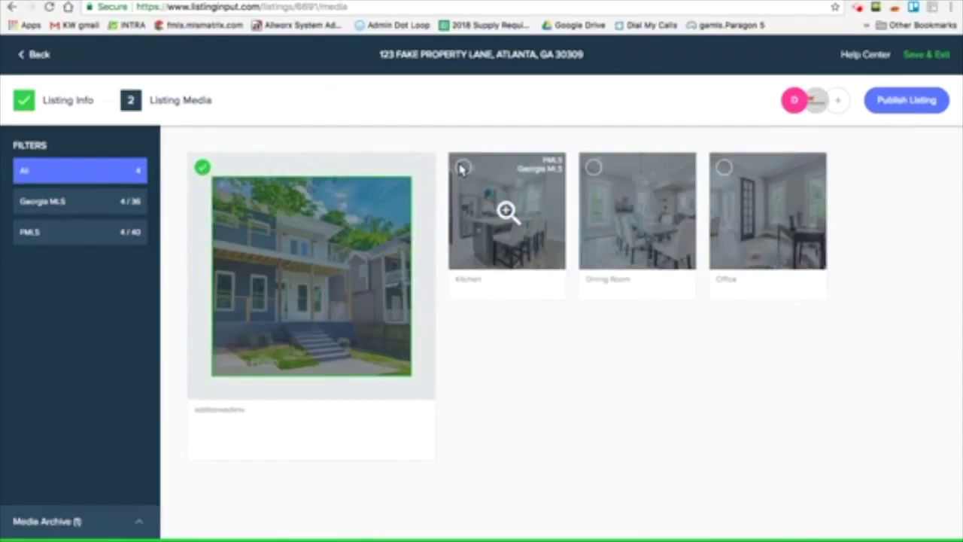
left_click(462, 165)
left_click(593, 169)
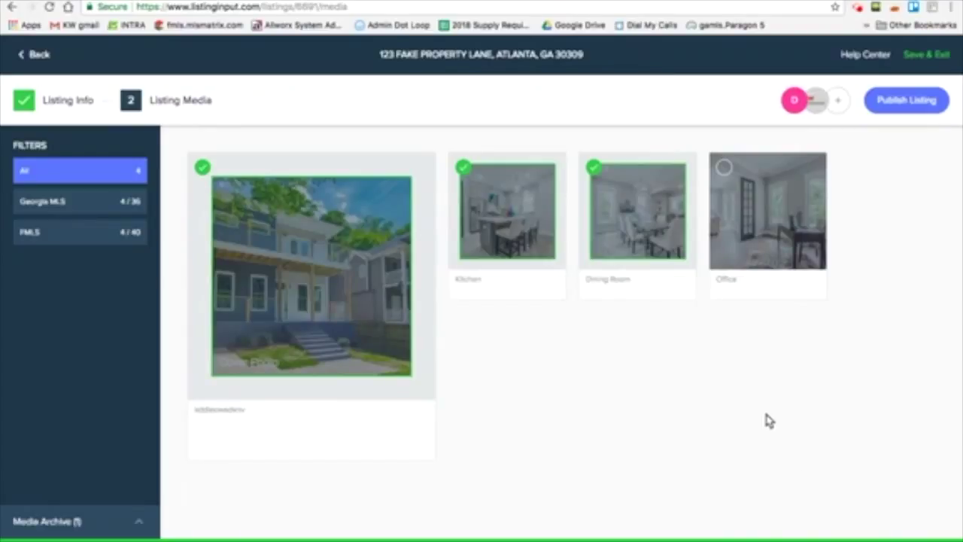
left_click(593, 167)
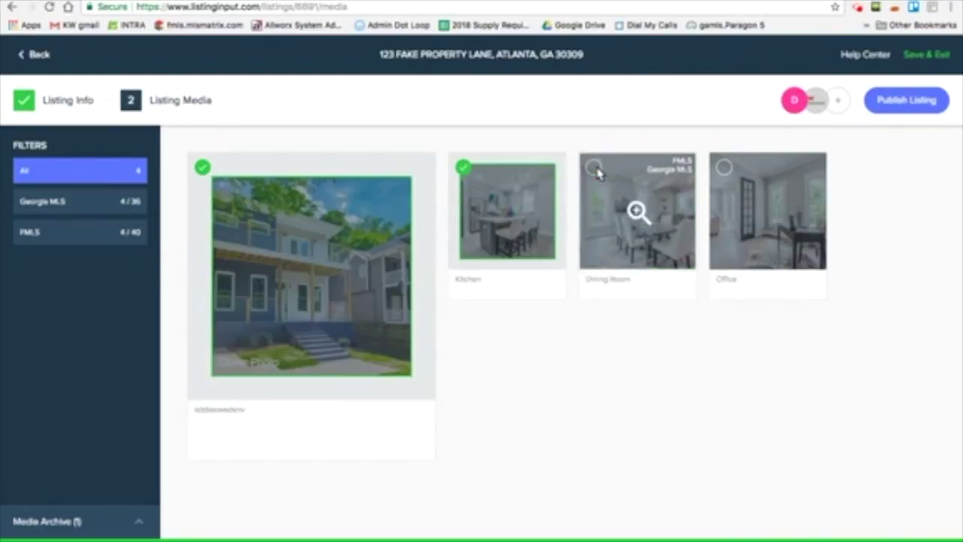
left_click(463, 166)
left_click(202, 166)
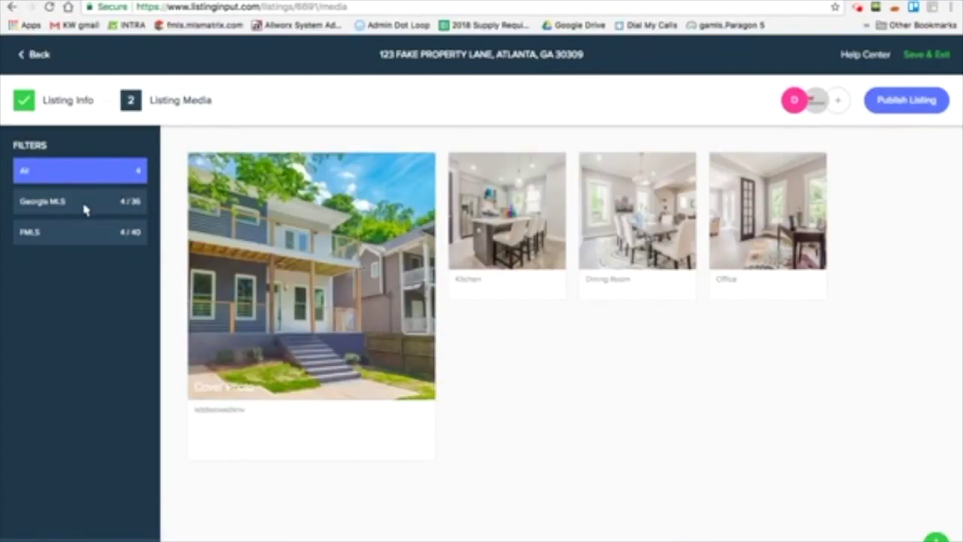
left_click(85, 210)
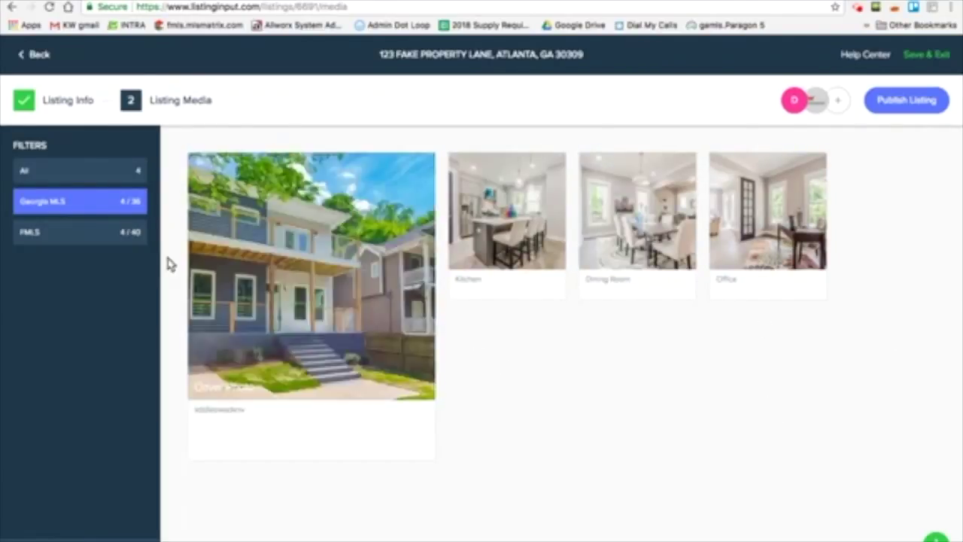
Step: Filter the photos to FMLS, then open and close the add-media upload area
left_click(57, 243)
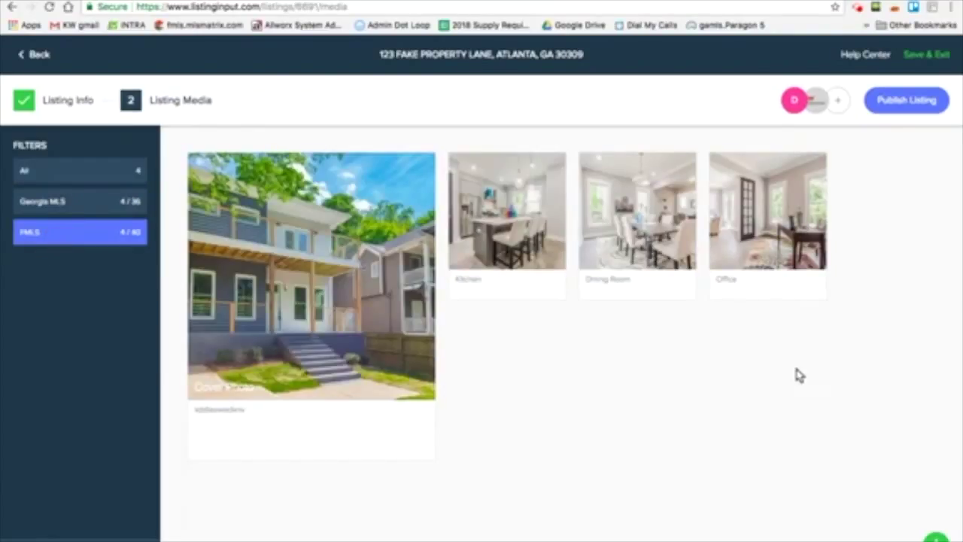
scroll(667, 444, "down", 1)
scroll(667, 444, "up", 1)
left_click(937, 539)
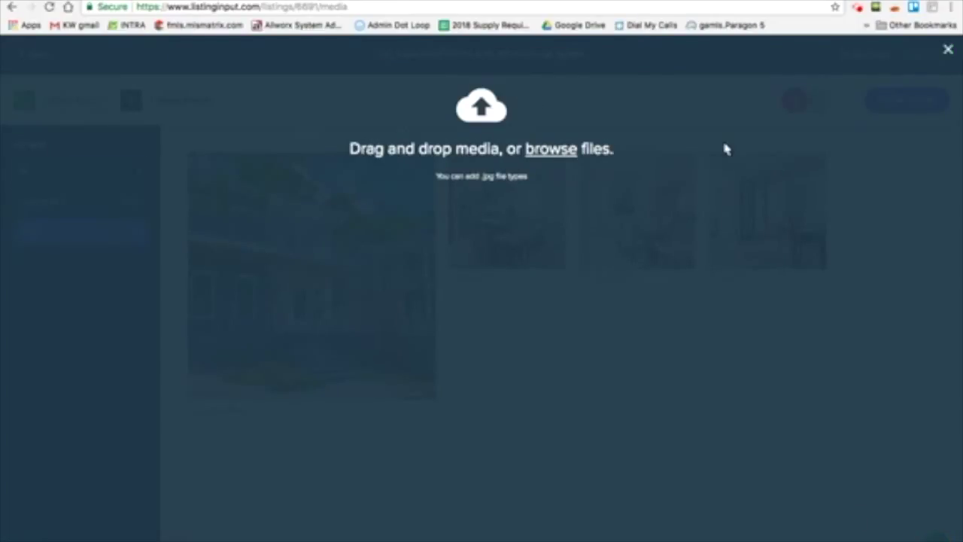
left_click(947, 52)
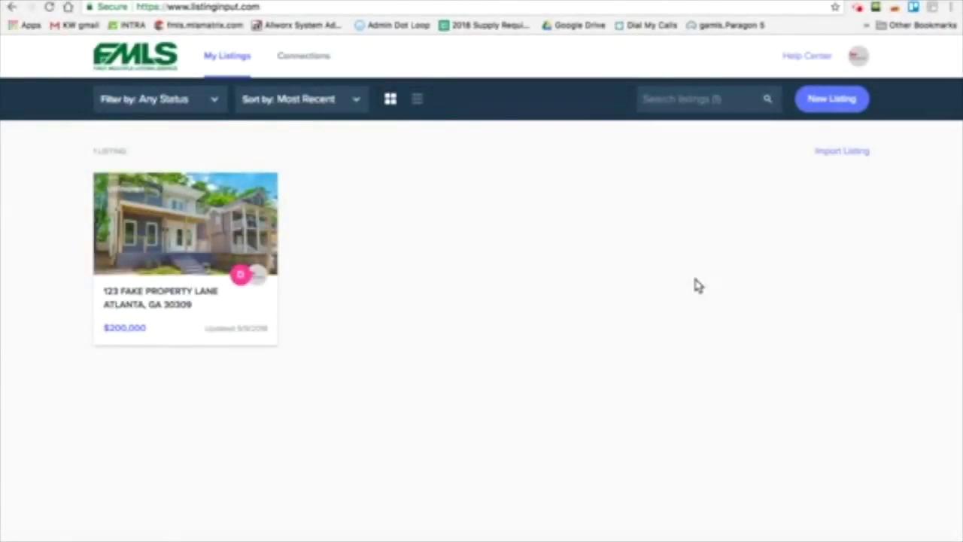
Step: Open the Import Active Listing search from My Listings
left_click(836, 153)
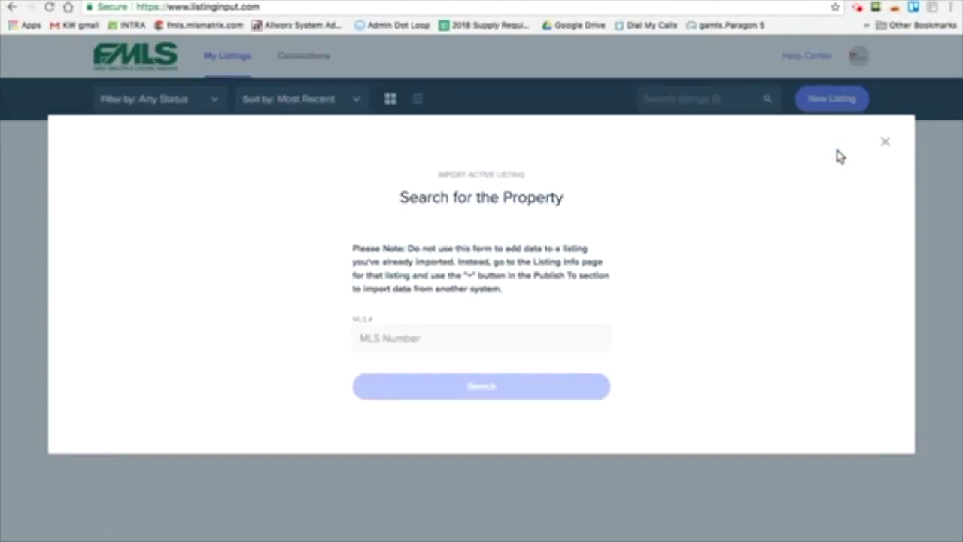
Step: Paste the MLS number, search, and choose the Atlanta result to reach the import confirmation
left_click(512, 336)
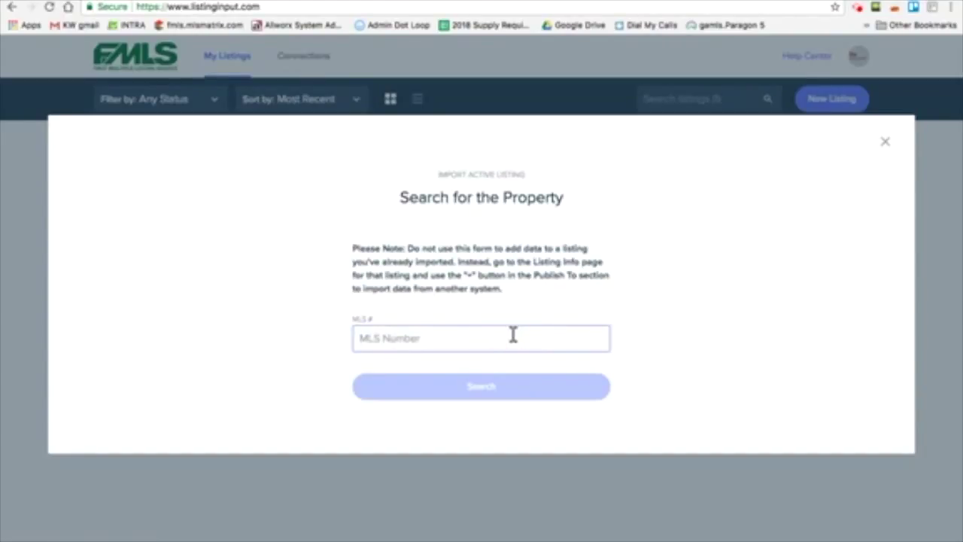
type("6008734")
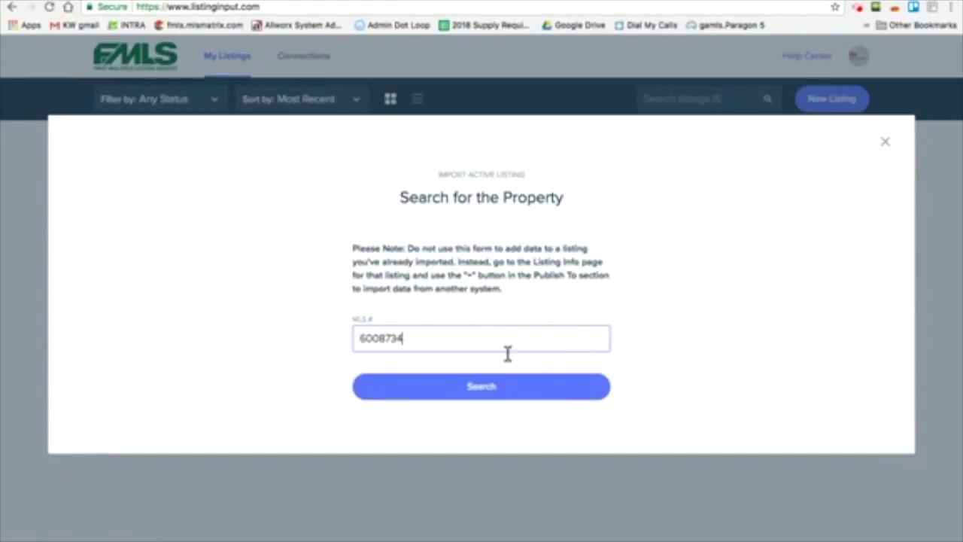
left_click(501, 391)
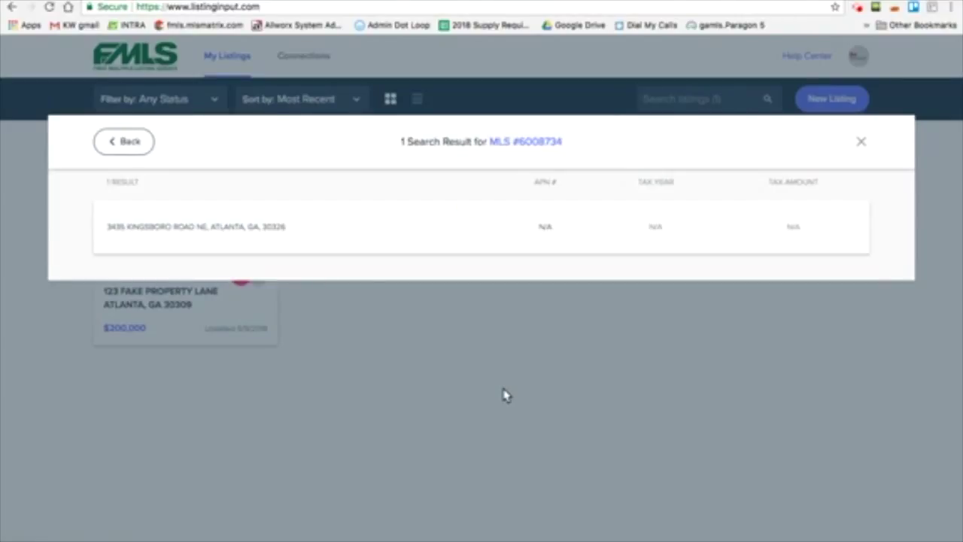
left_click(360, 244)
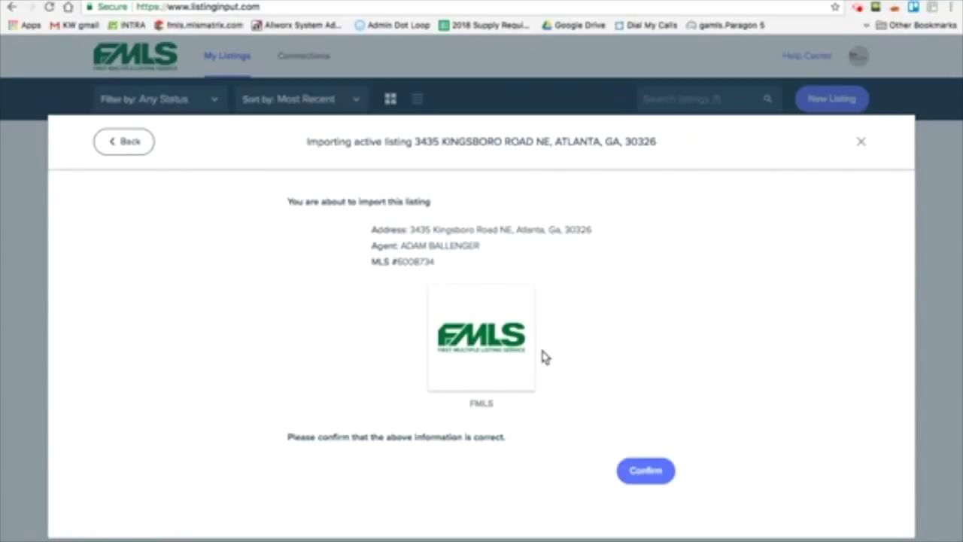